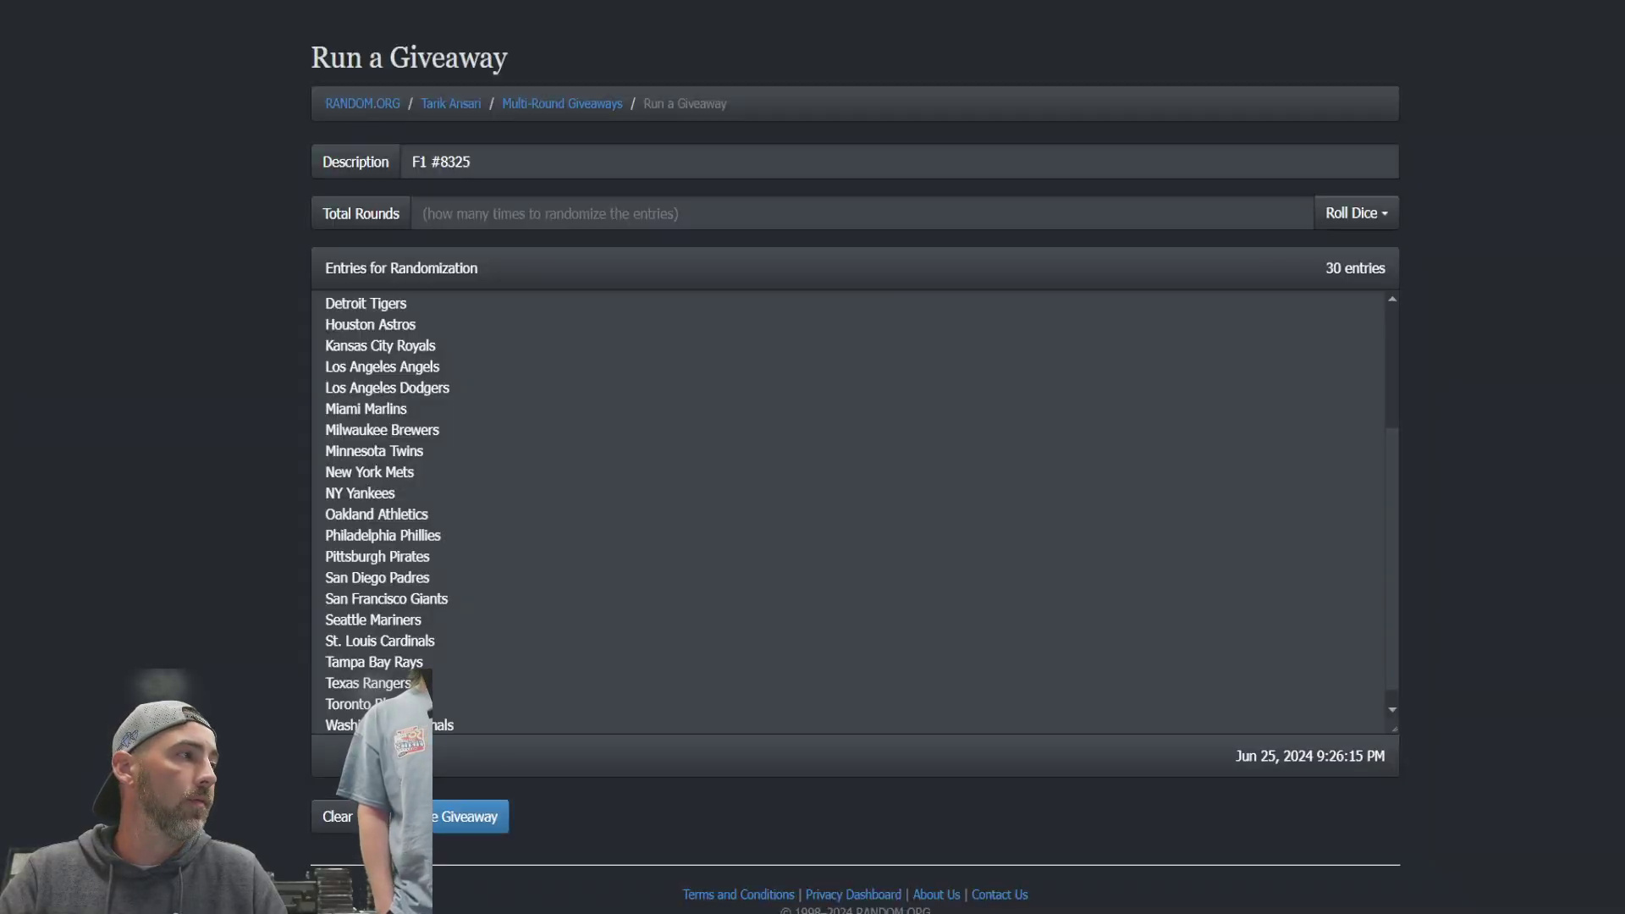
scroll(851, 508, "up", 5)
Roll 3d6 to set 13 rounds and begin the team giveaway.
left_click(1357, 212)
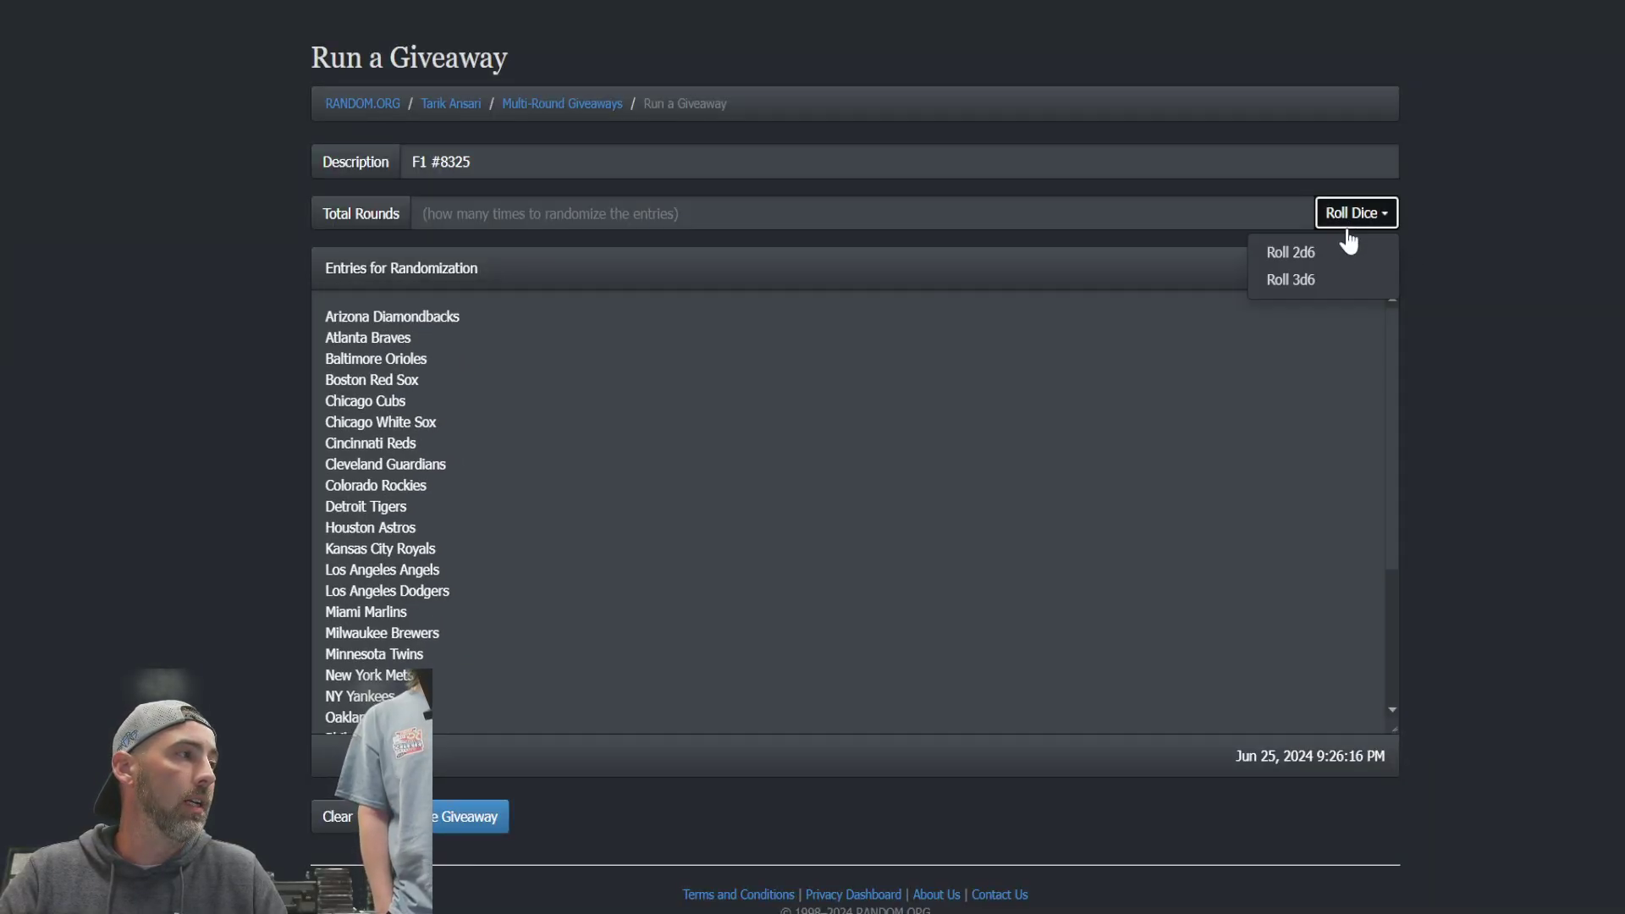
left_click(1295, 280)
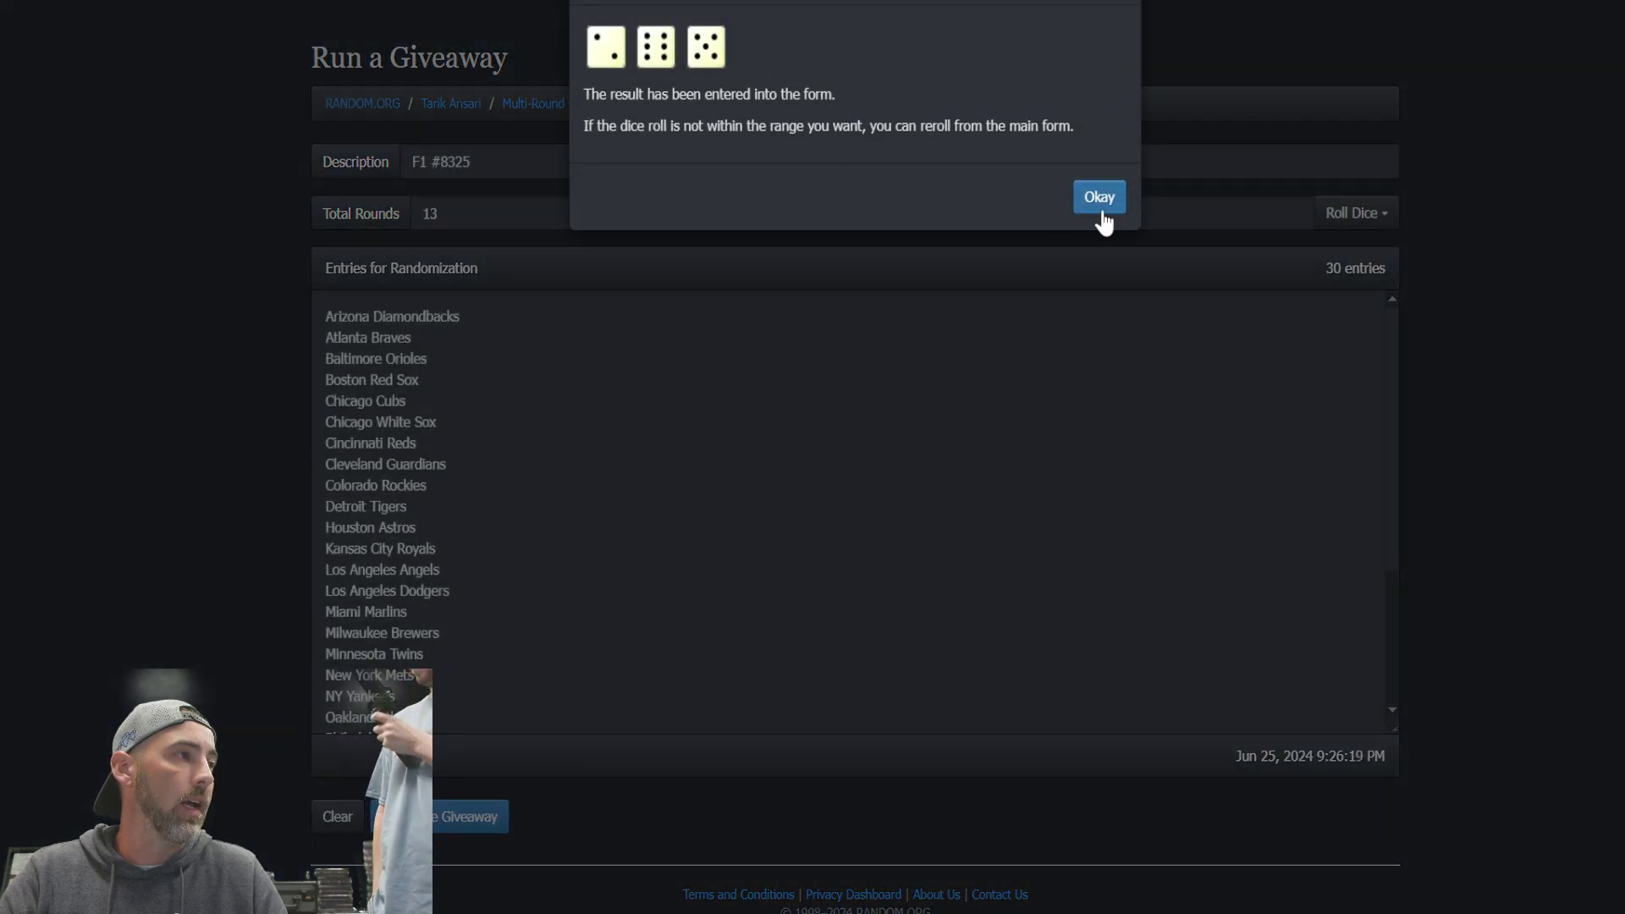
left_click(1100, 197)
left_click(464, 816)
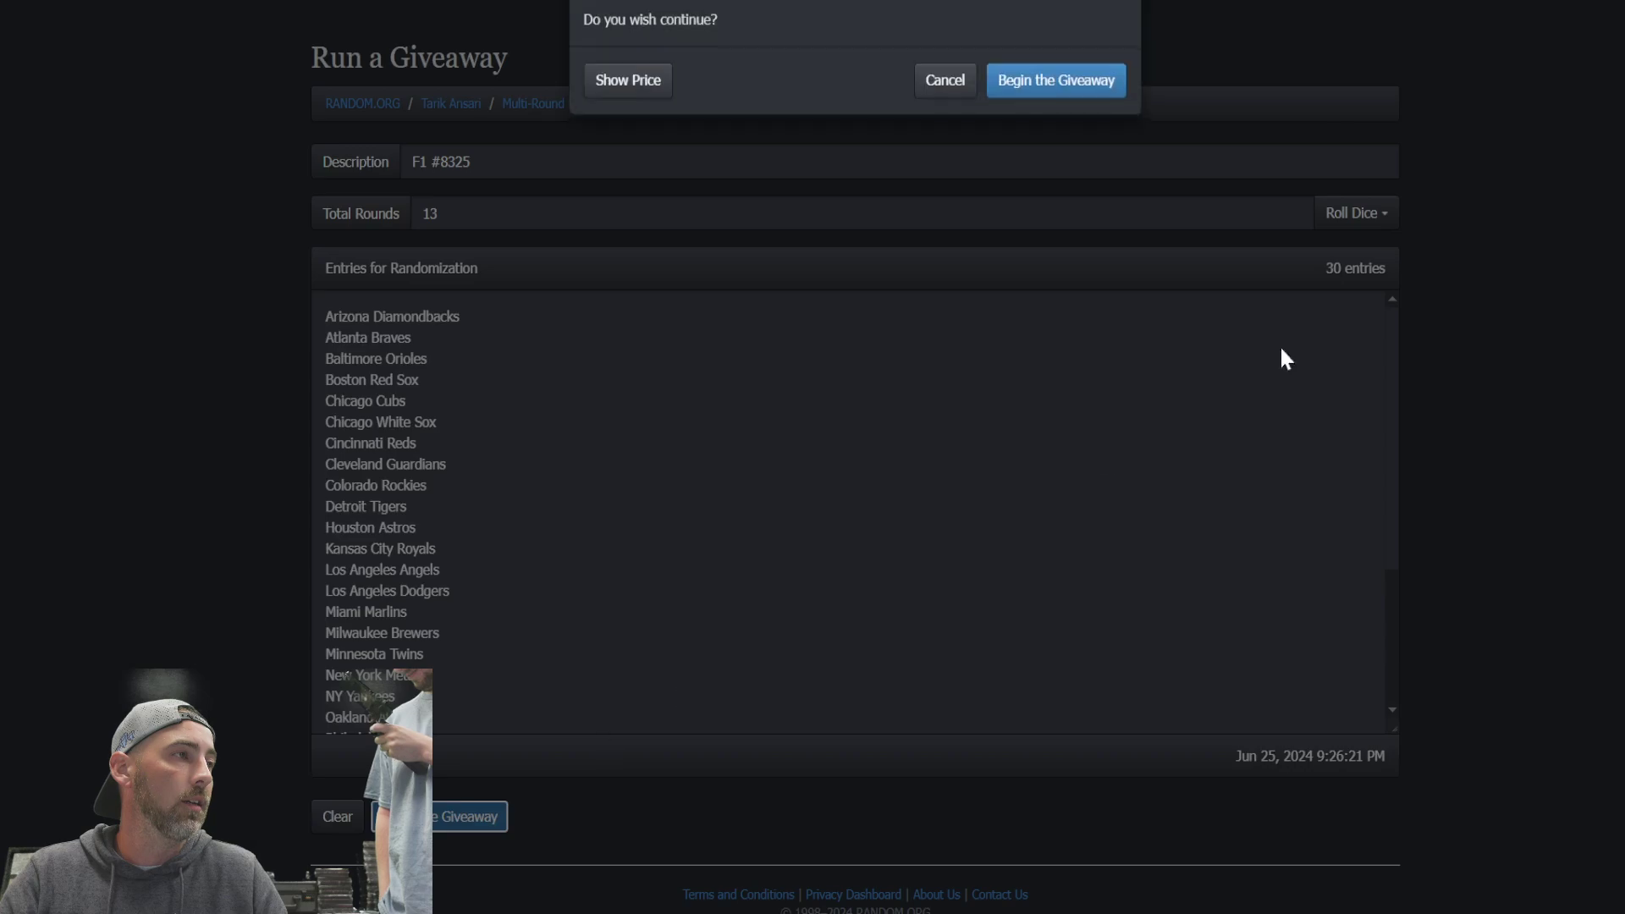
left_click(1056, 92)
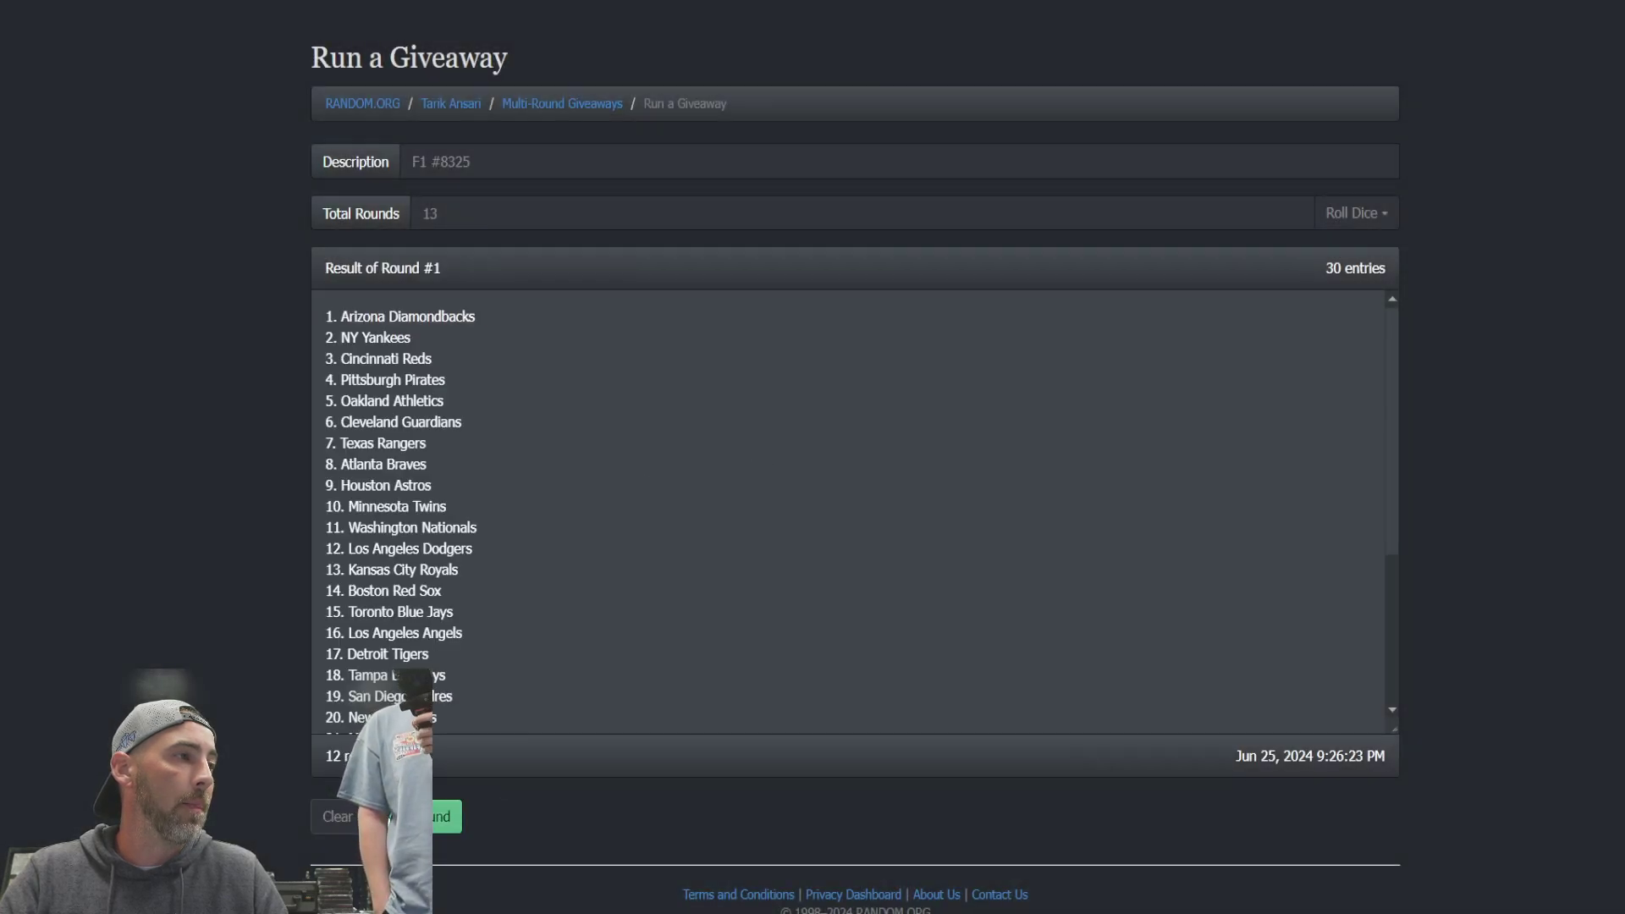
Run all 13 rounds and copy the final 30-team order.
left_click(432, 815)
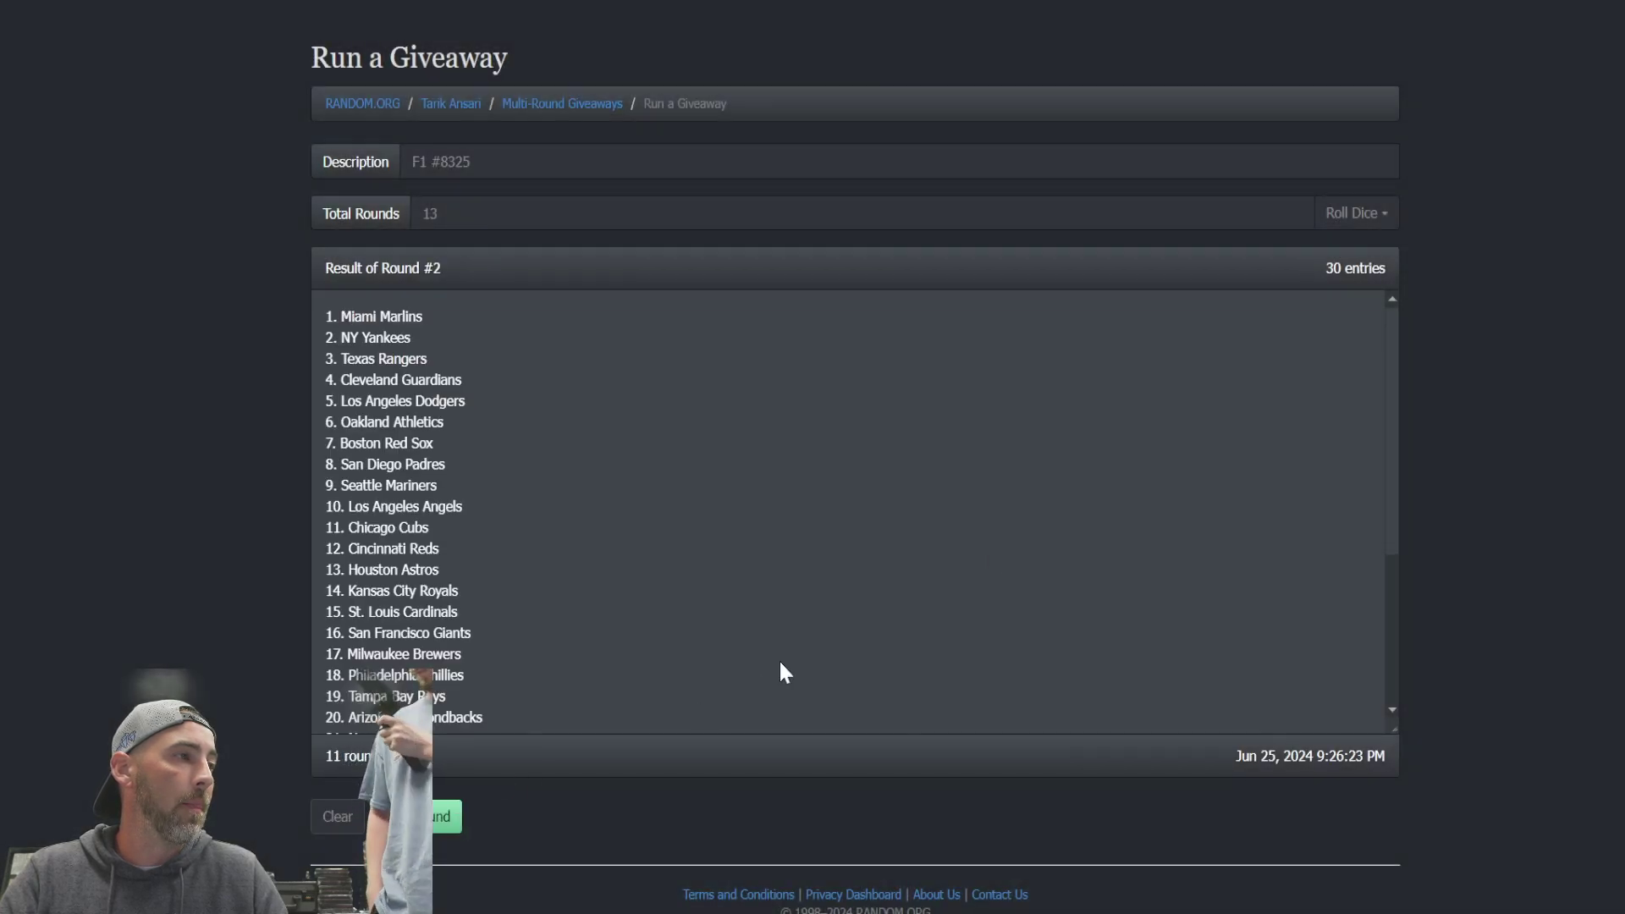
left_click(436, 825)
left_click(435, 826)
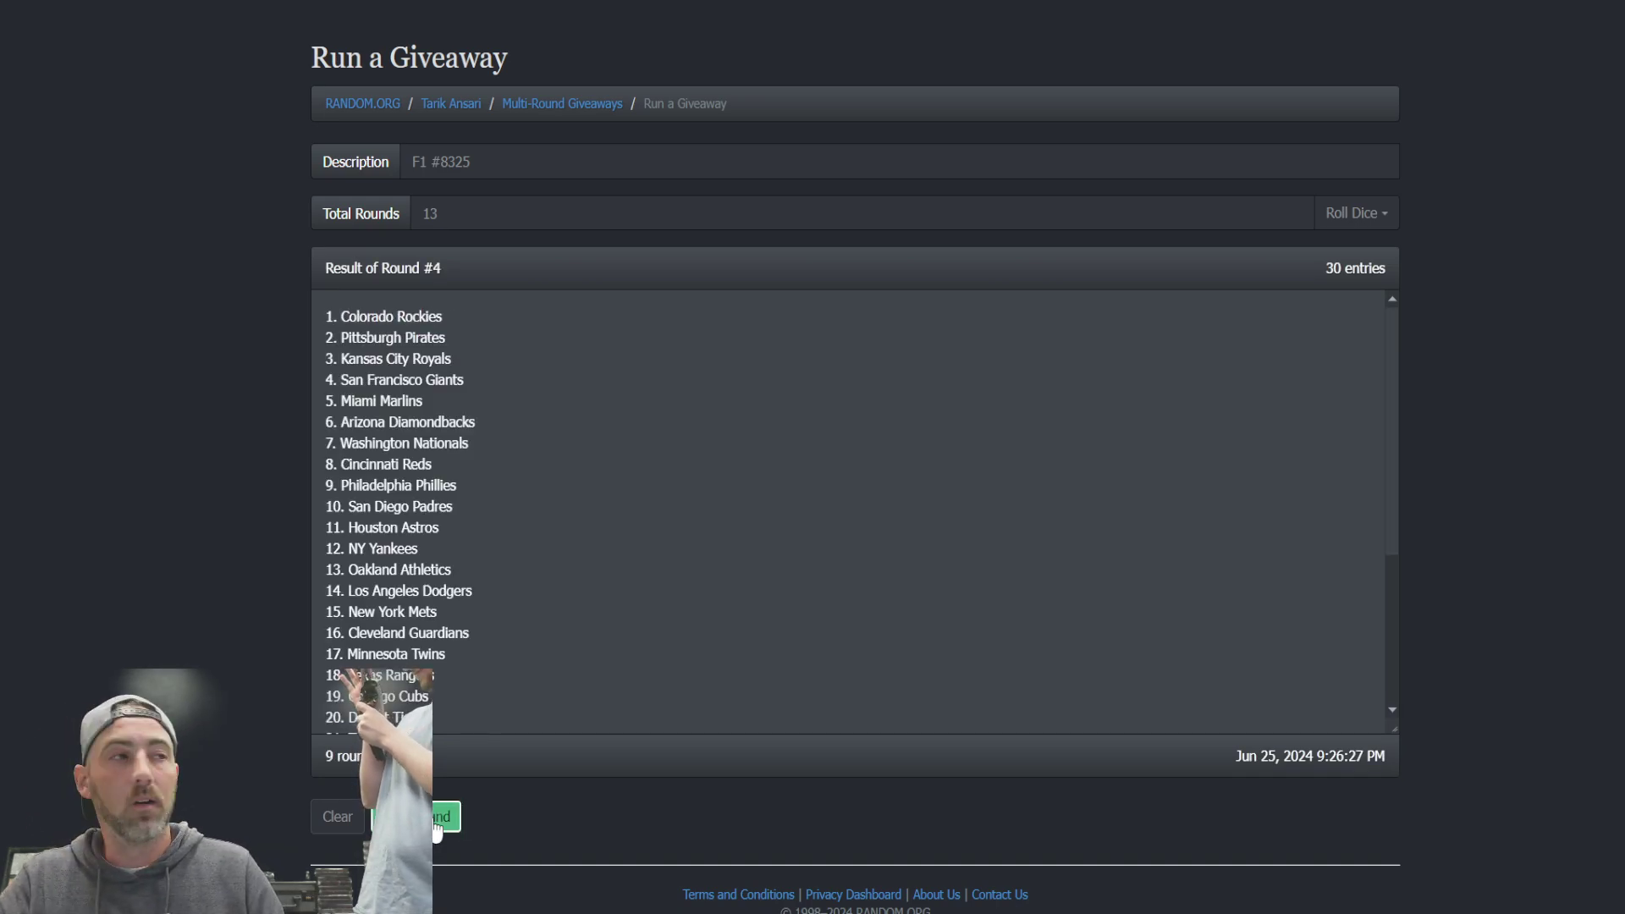
left_click(435, 832)
left_click(435, 831)
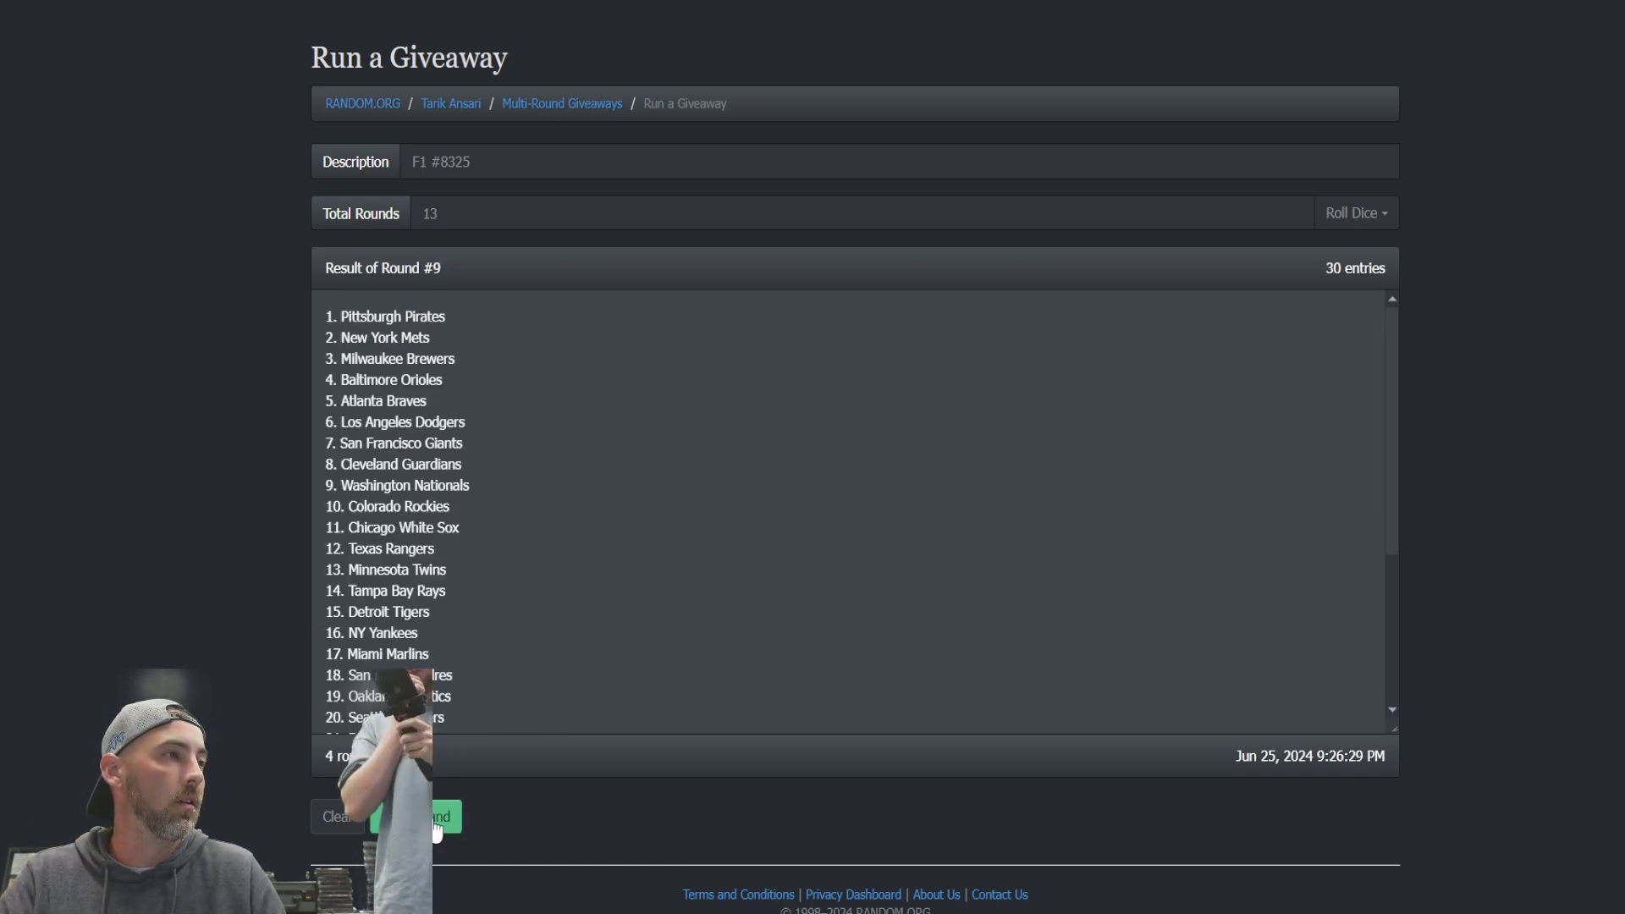
left_click(436, 831)
left_click(435, 831)
left_click(435, 832)
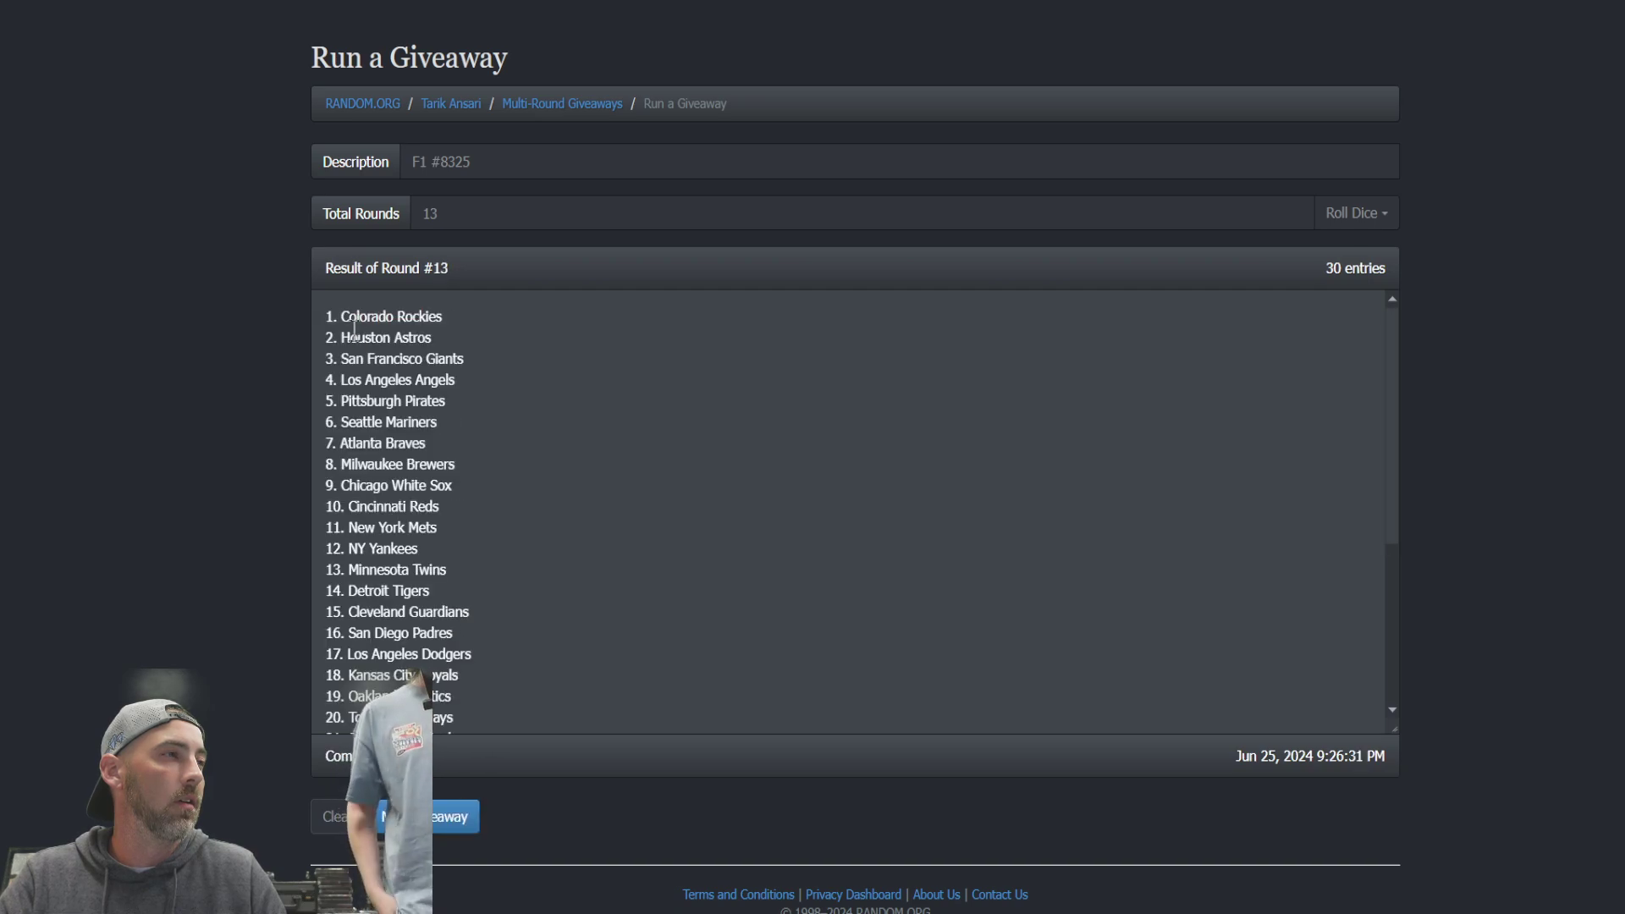
left_click_drag(326, 317, 552, 718)
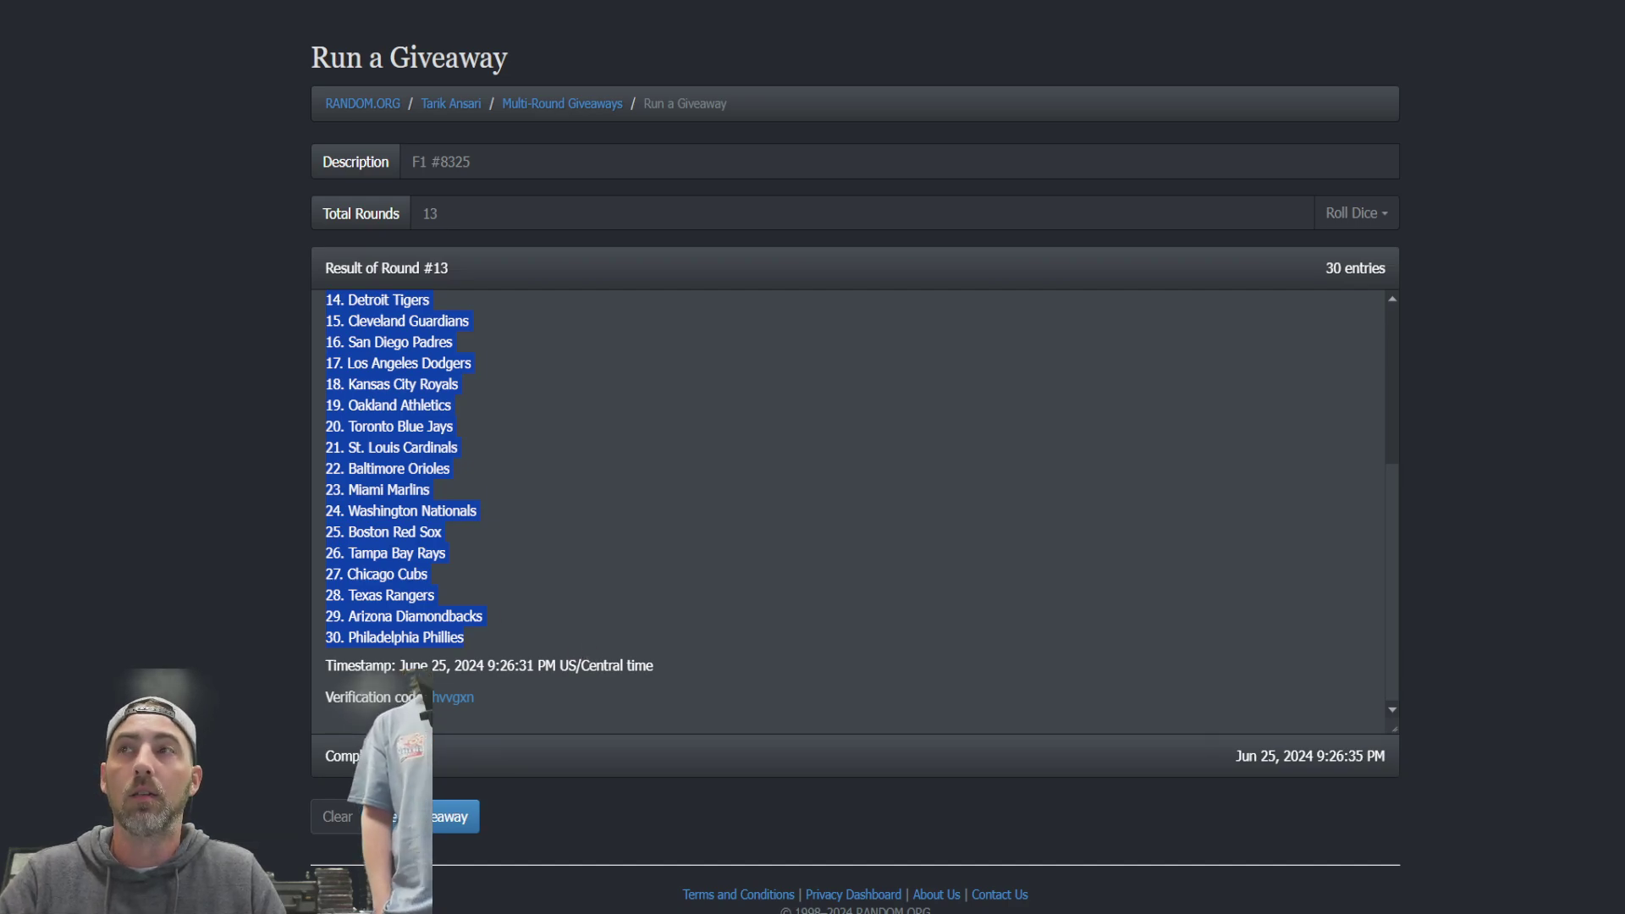
key("alt+Tab")
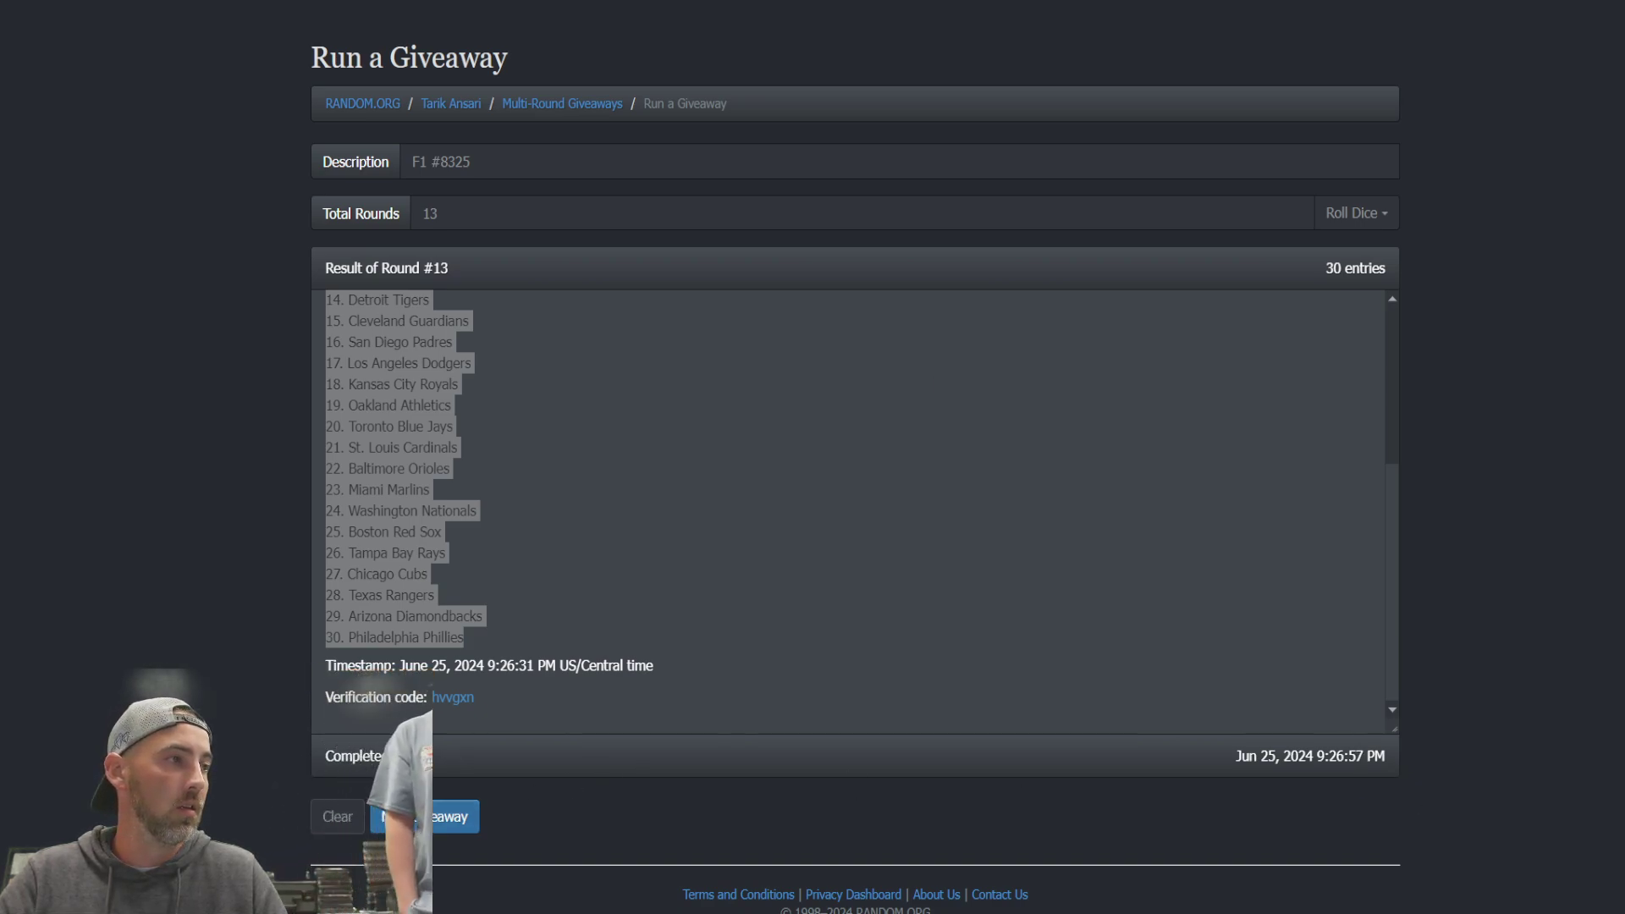
Clear the old giveaway, paste ten name-and-team entries, and describe it 'F1 Break #8325 - TOP 4'.
left_click(433, 816)
left_click(1071, 136)
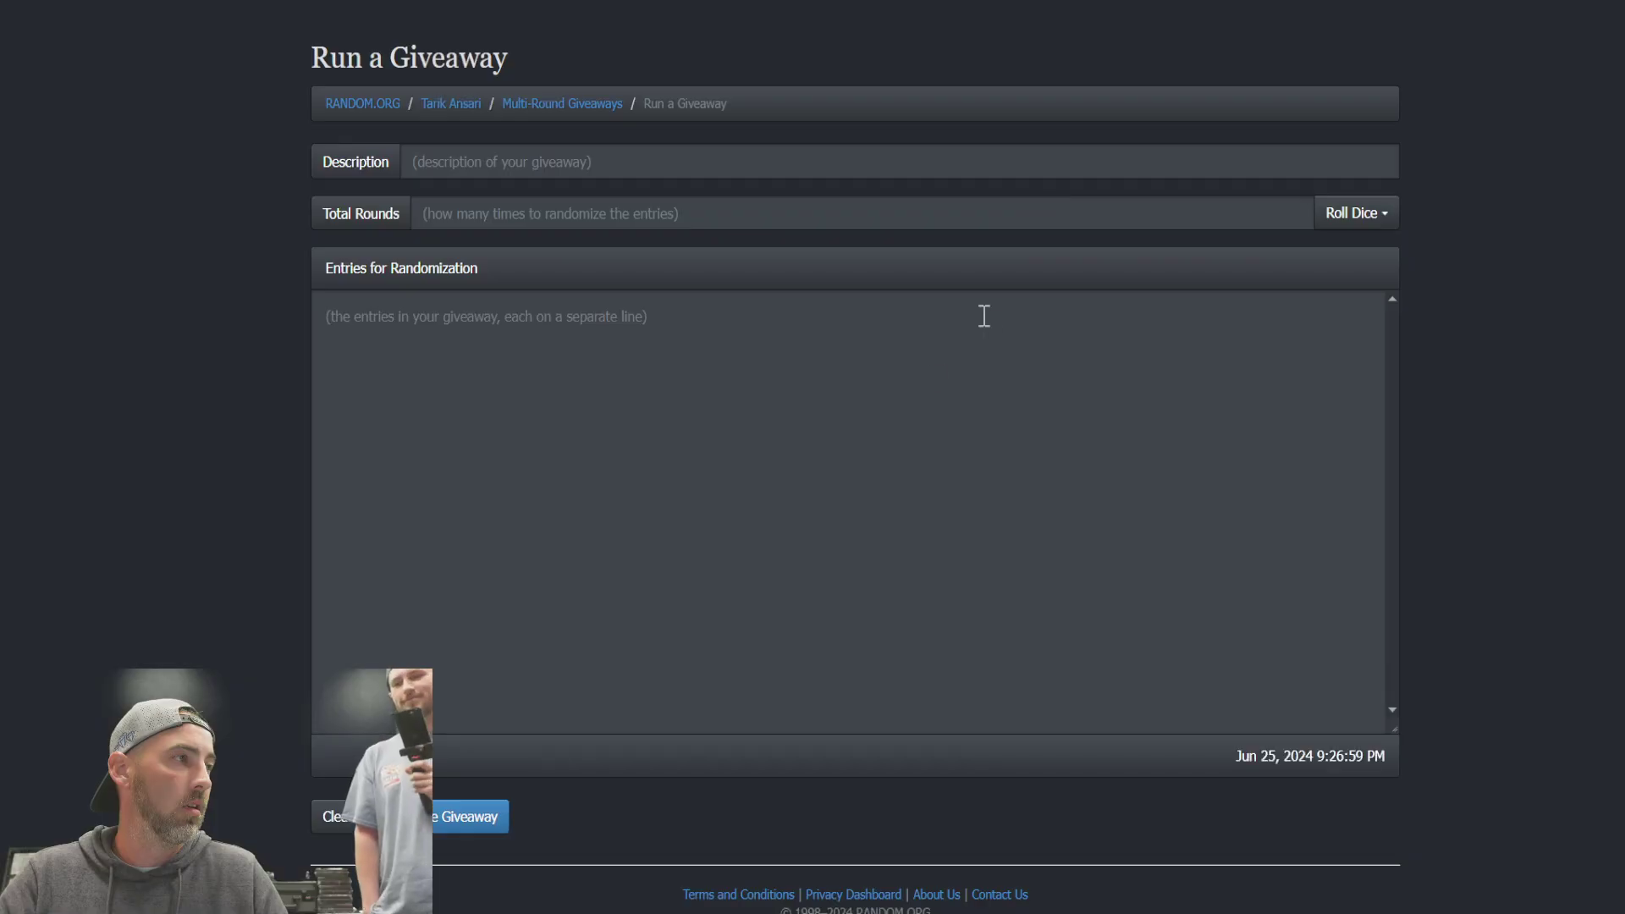
left_click(526, 418)
key("ctrl+v")
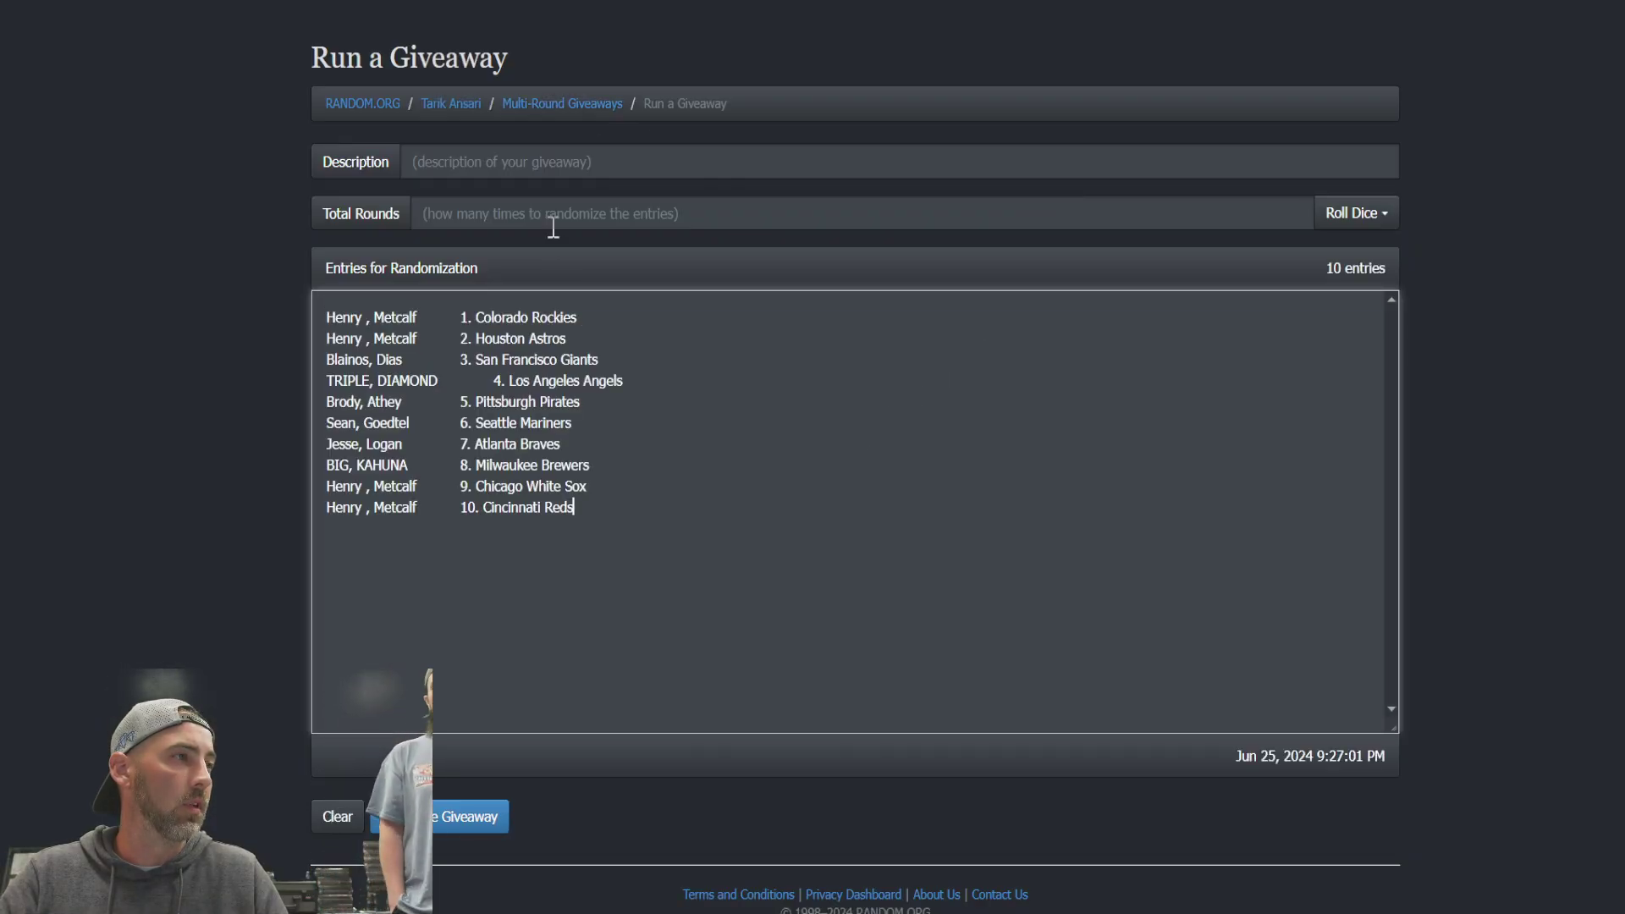
left_click(530, 161)
type("F1 Break #8325 - TOP 4")
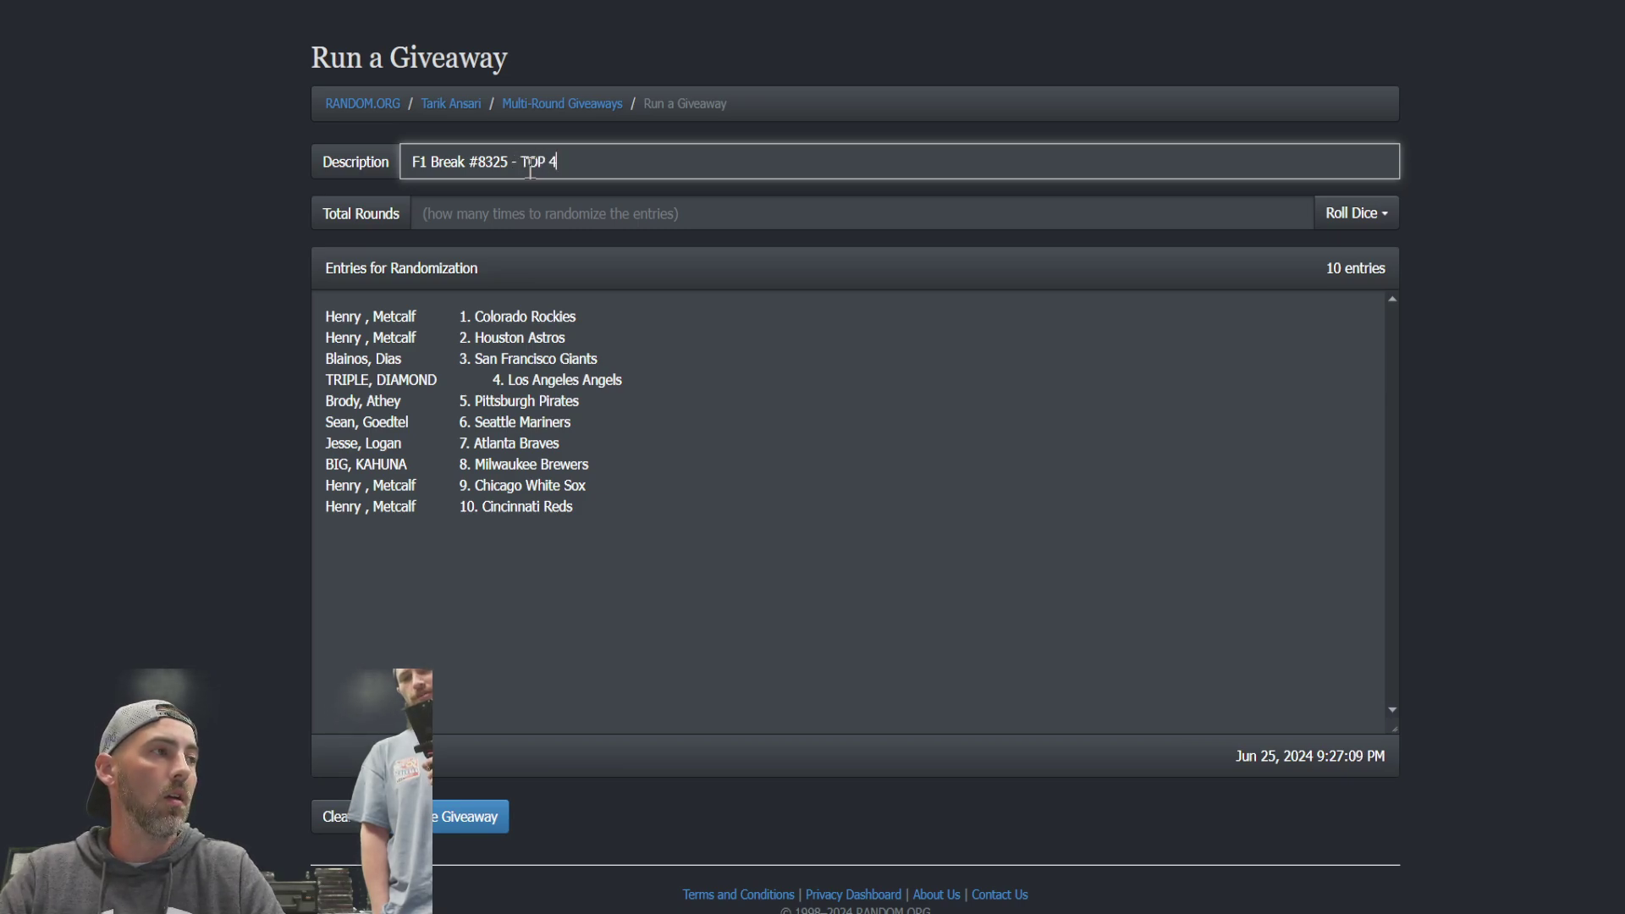
key("Tab")
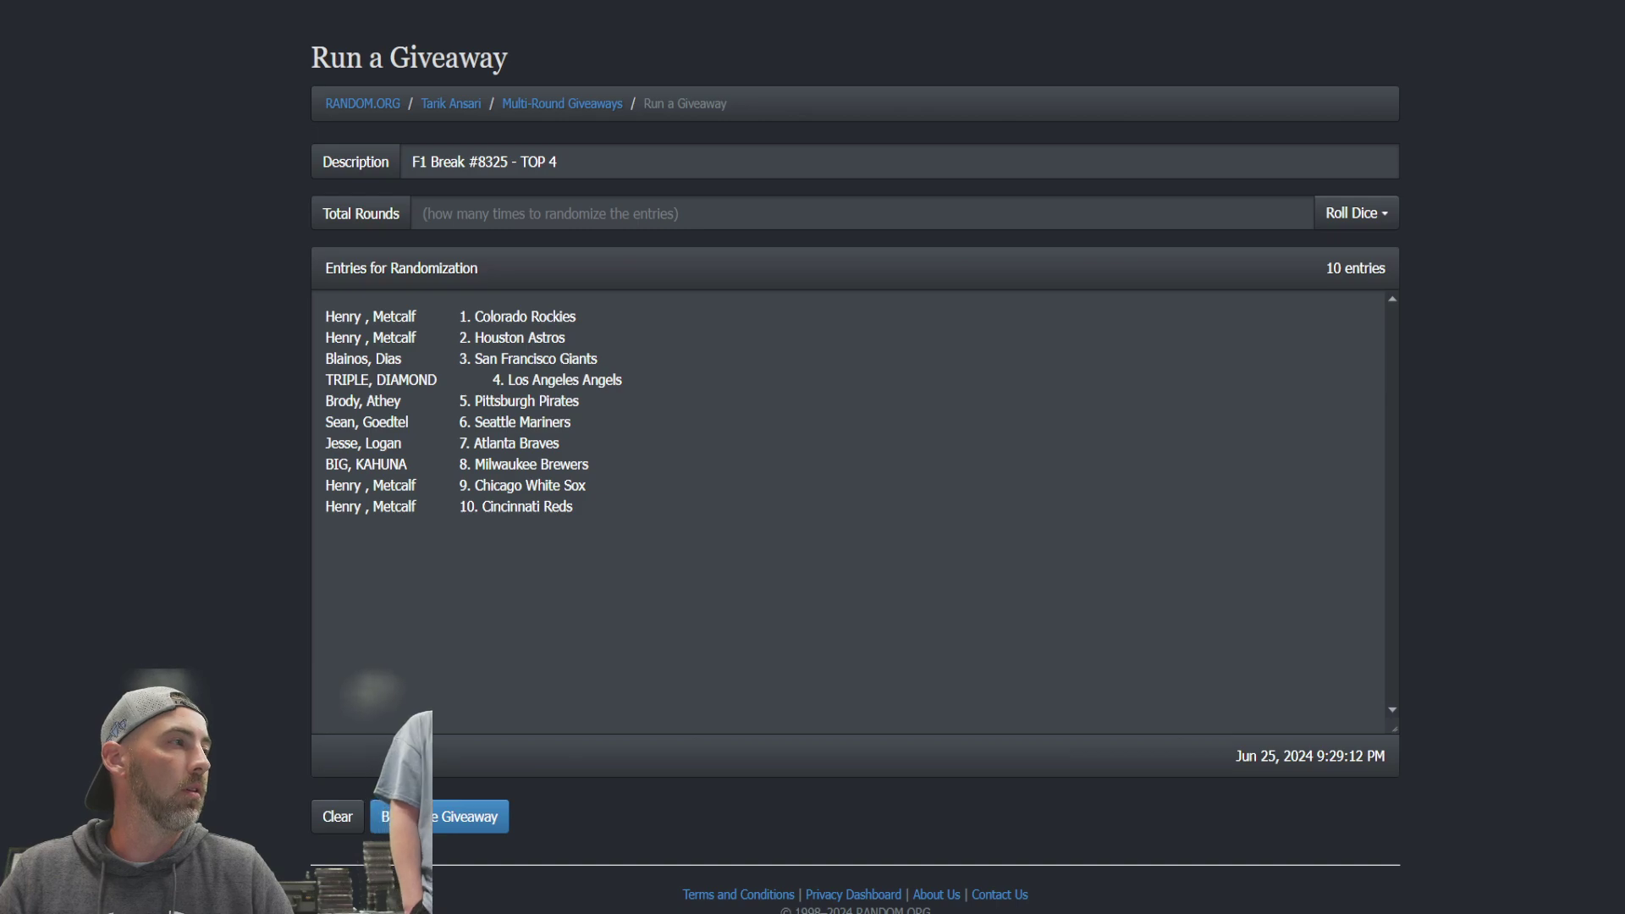
Roll 3d6 to set 16 rounds and begin the TOP 4 giveaway.
left_click(1356, 212)
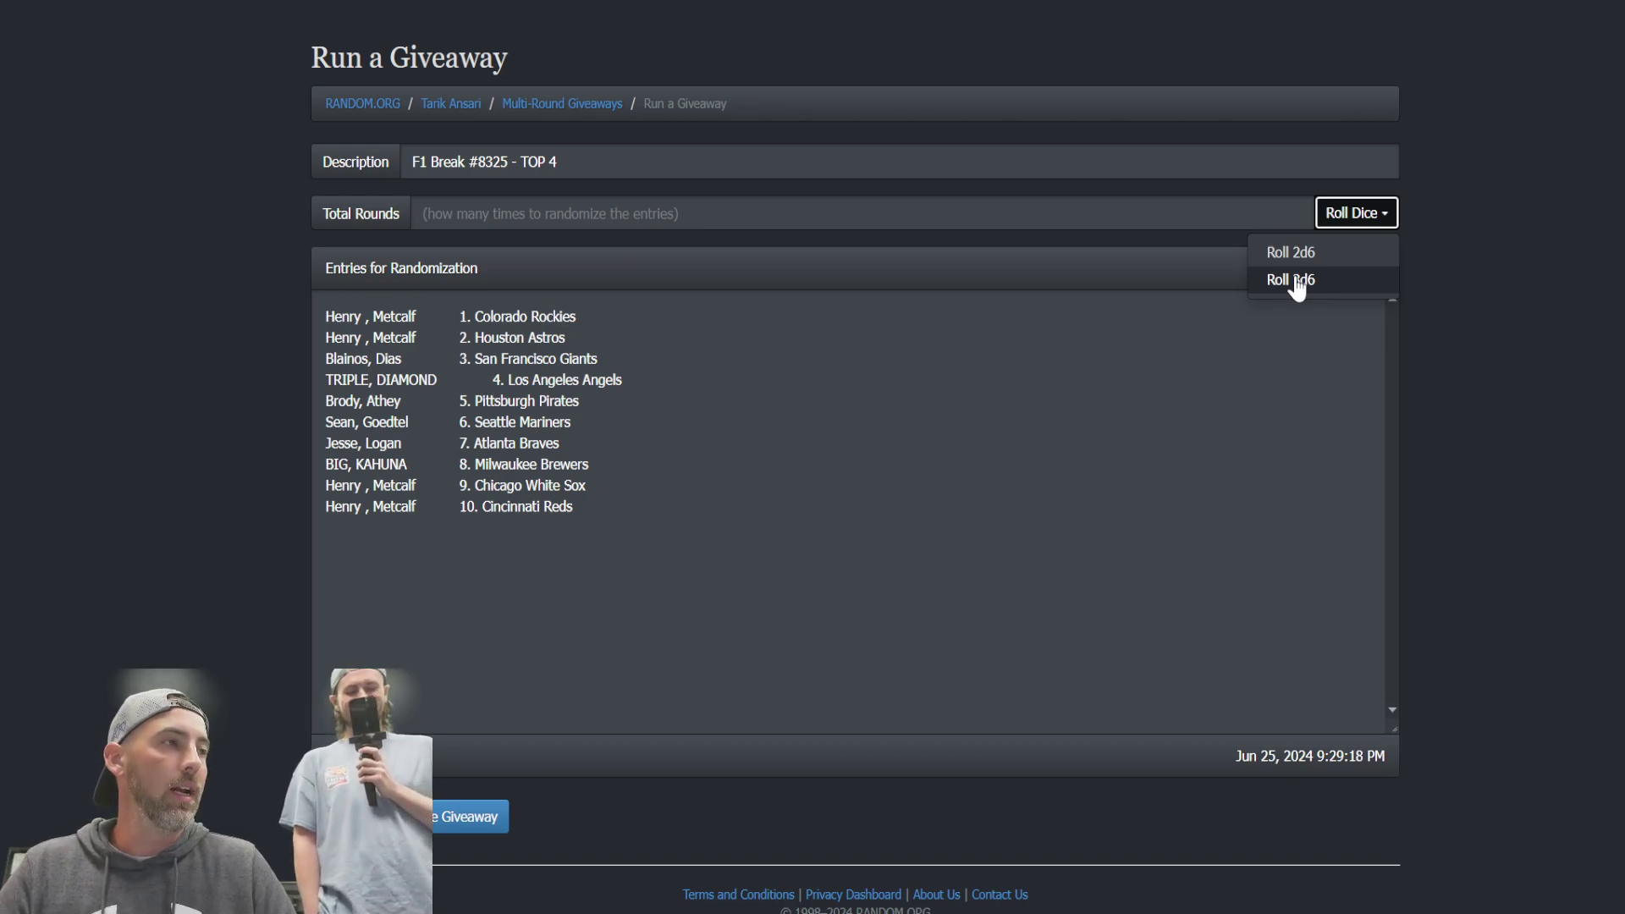
left_click(1292, 281)
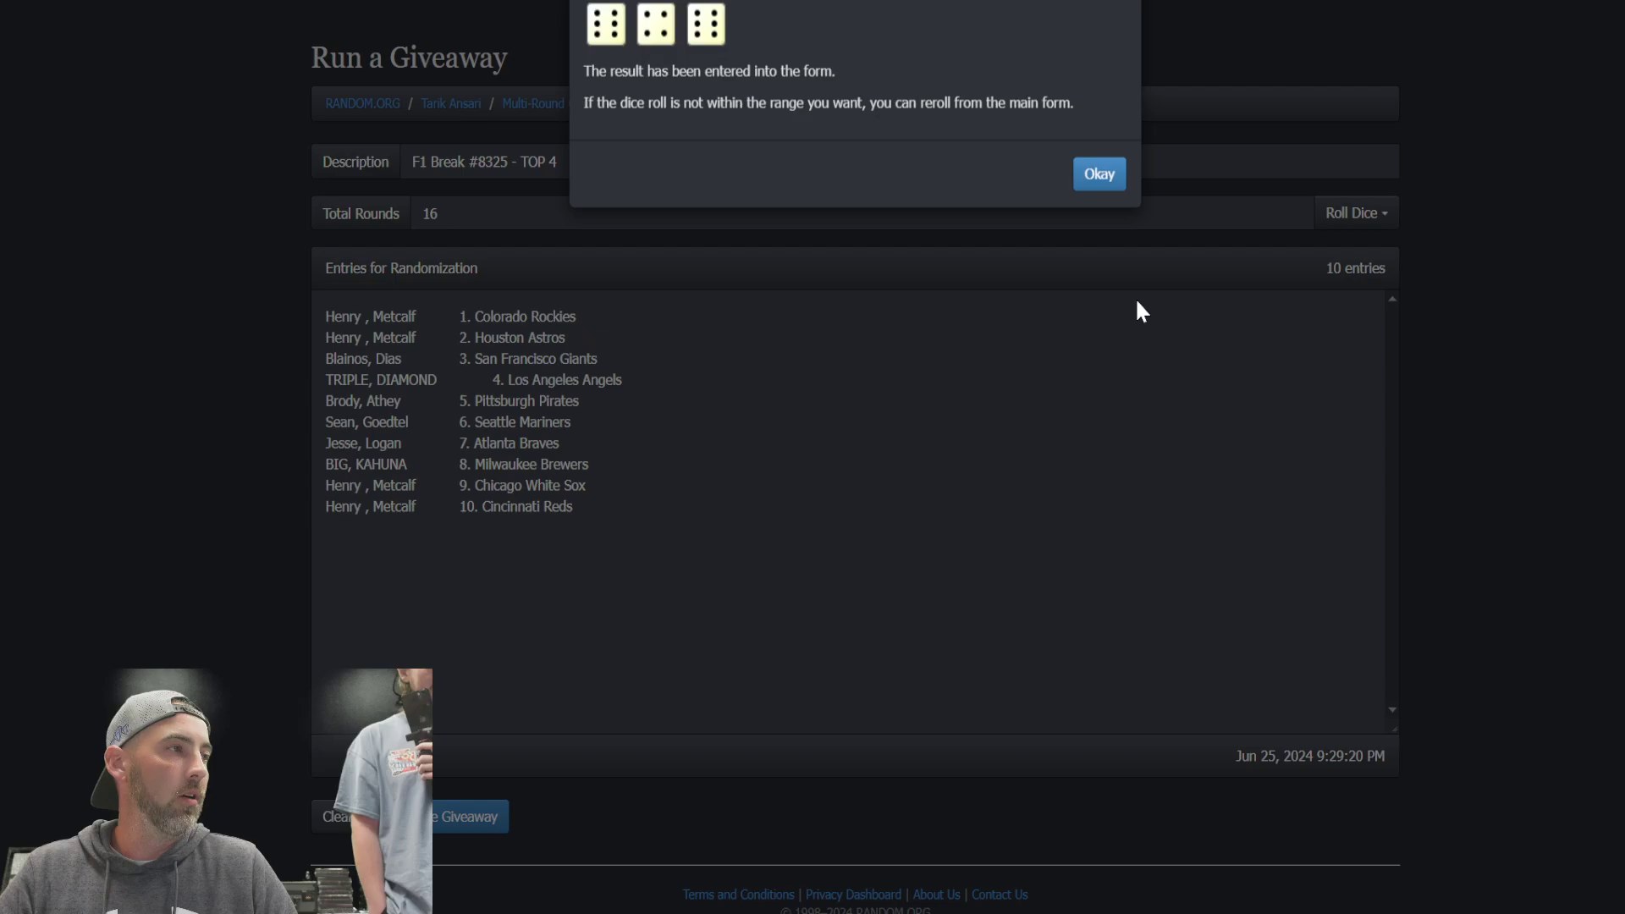
left_click(1101, 197)
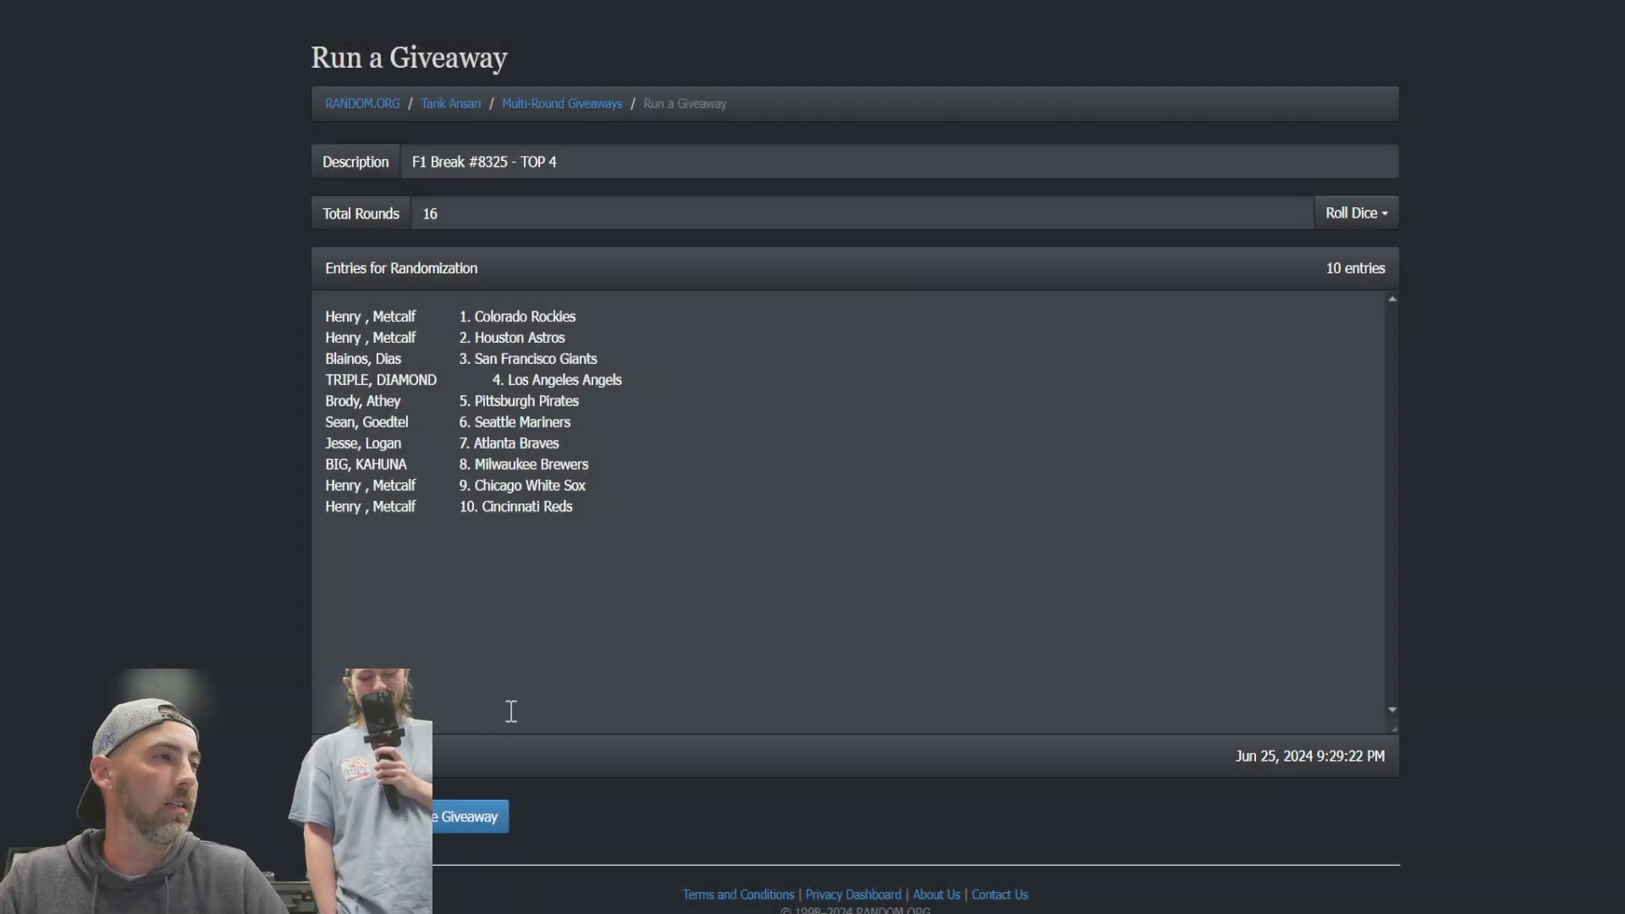
left_click(454, 817)
left_click(1064, 83)
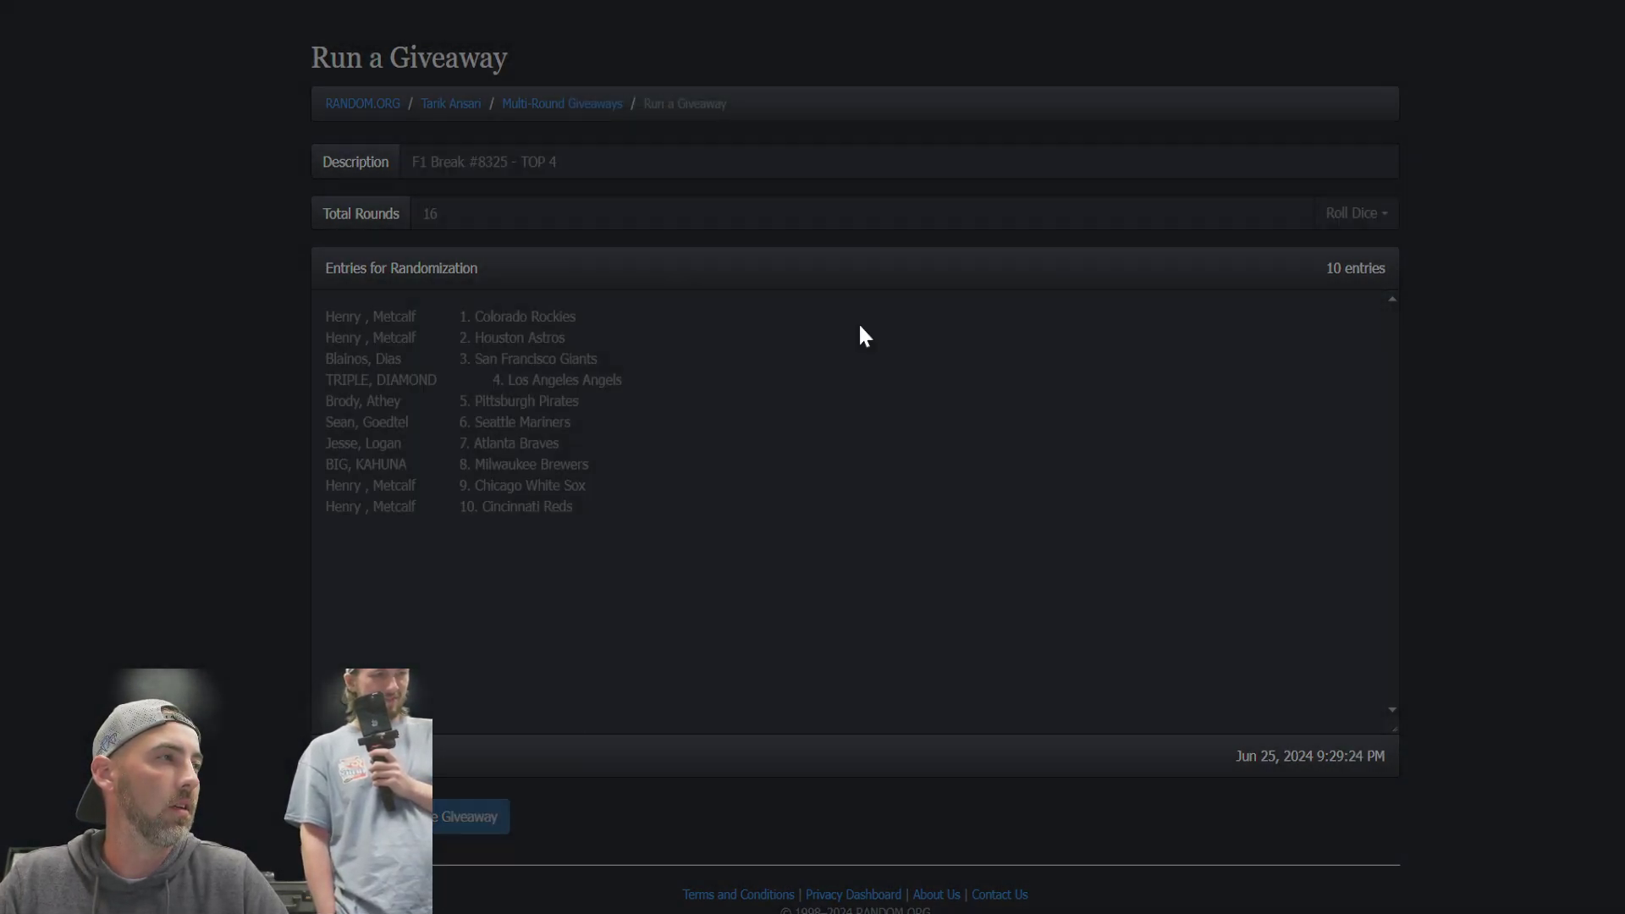
Run the randomization rounds through round 16 to the final ten-entry order.
left_click(445, 817)
left_click(444, 816)
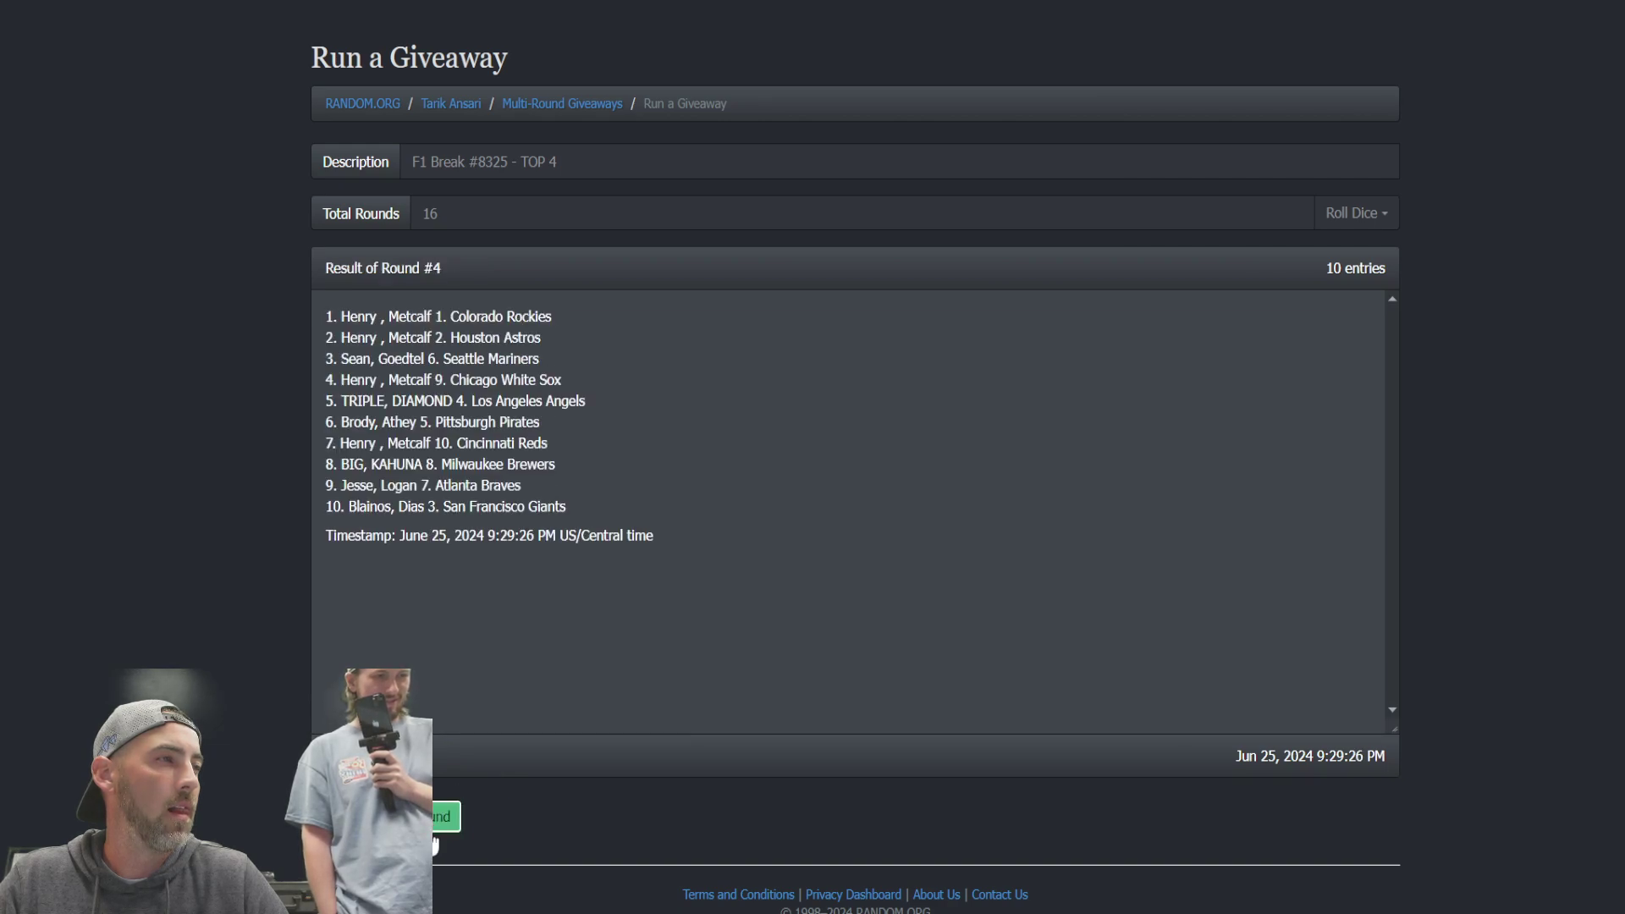
left_click(442, 820)
left_click(442, 818)
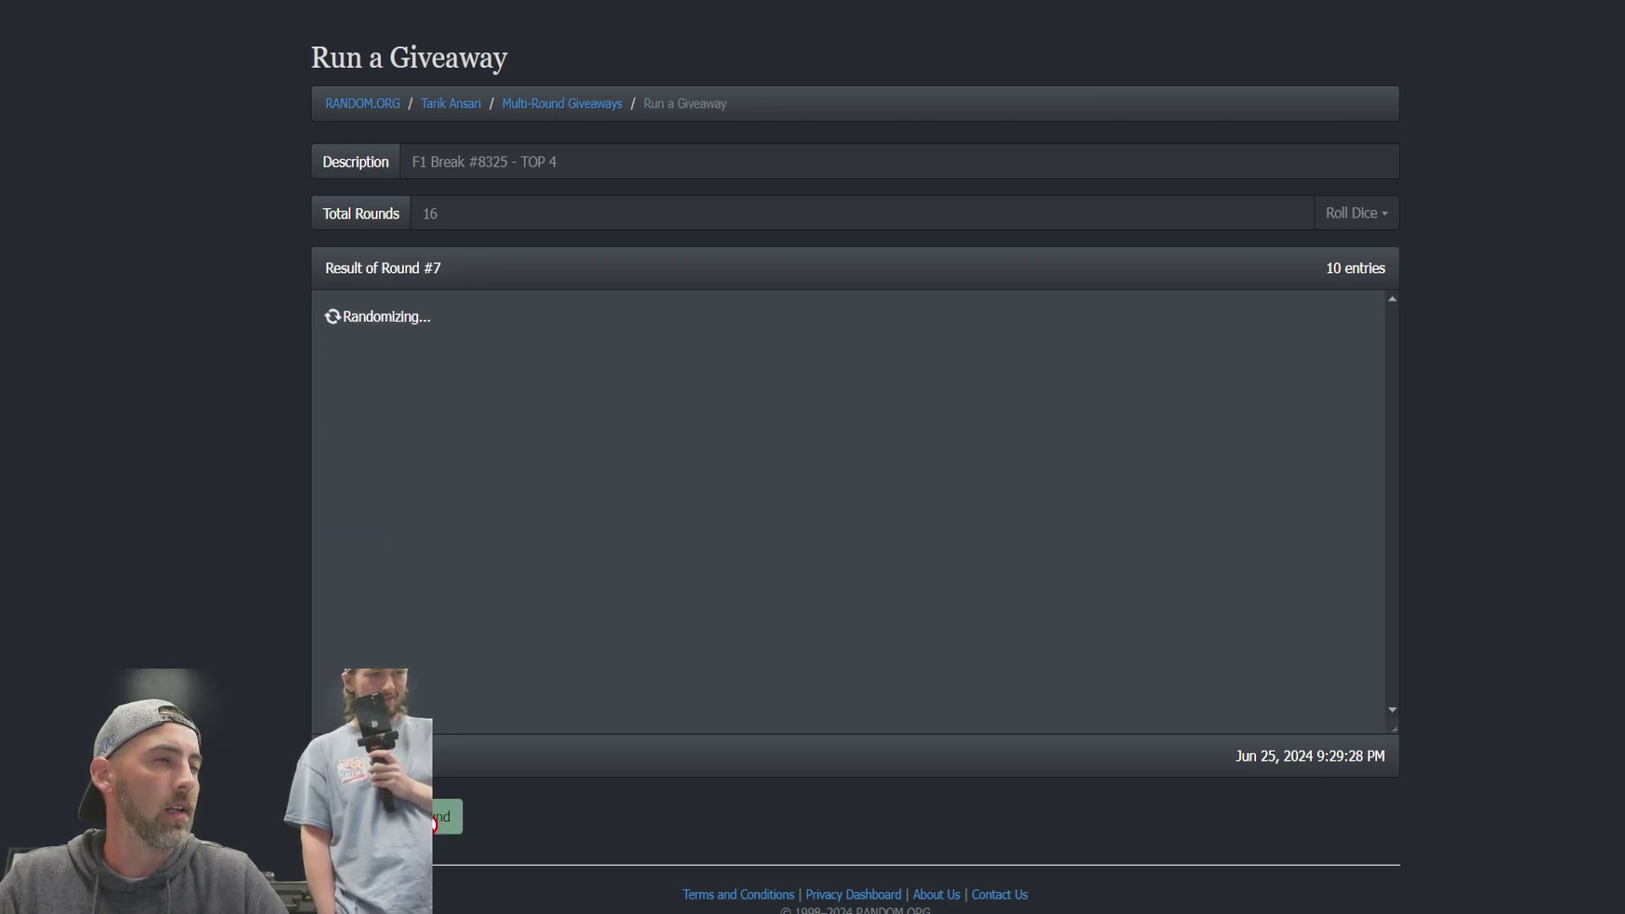
left_click(442, 818)
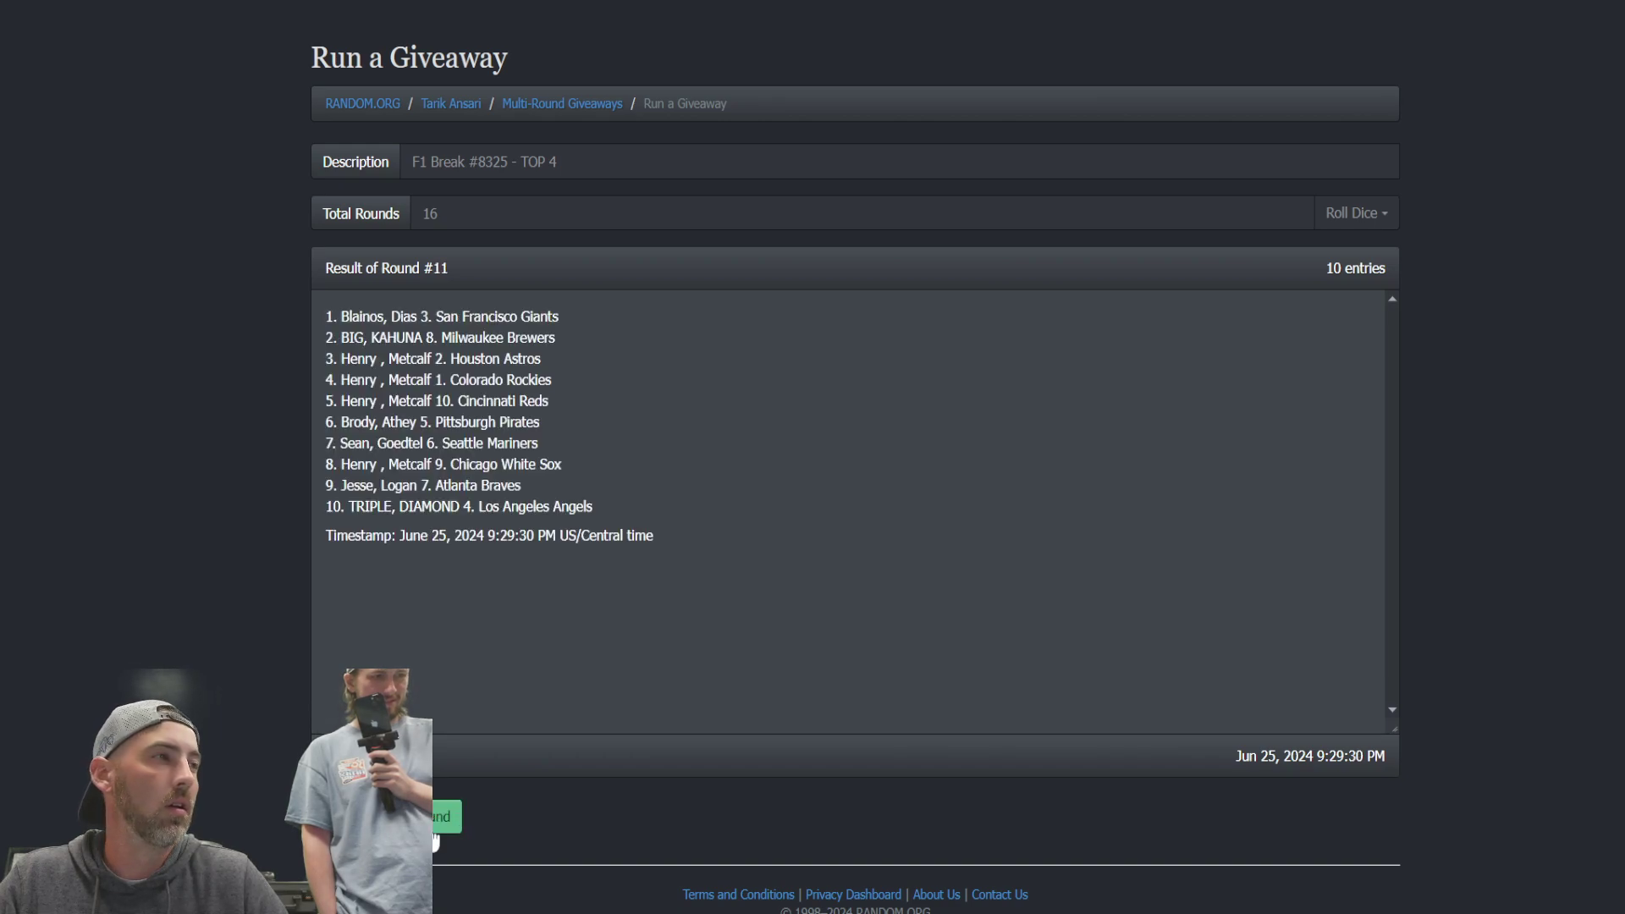
left_click(441, 820)
left_click(443, 819)
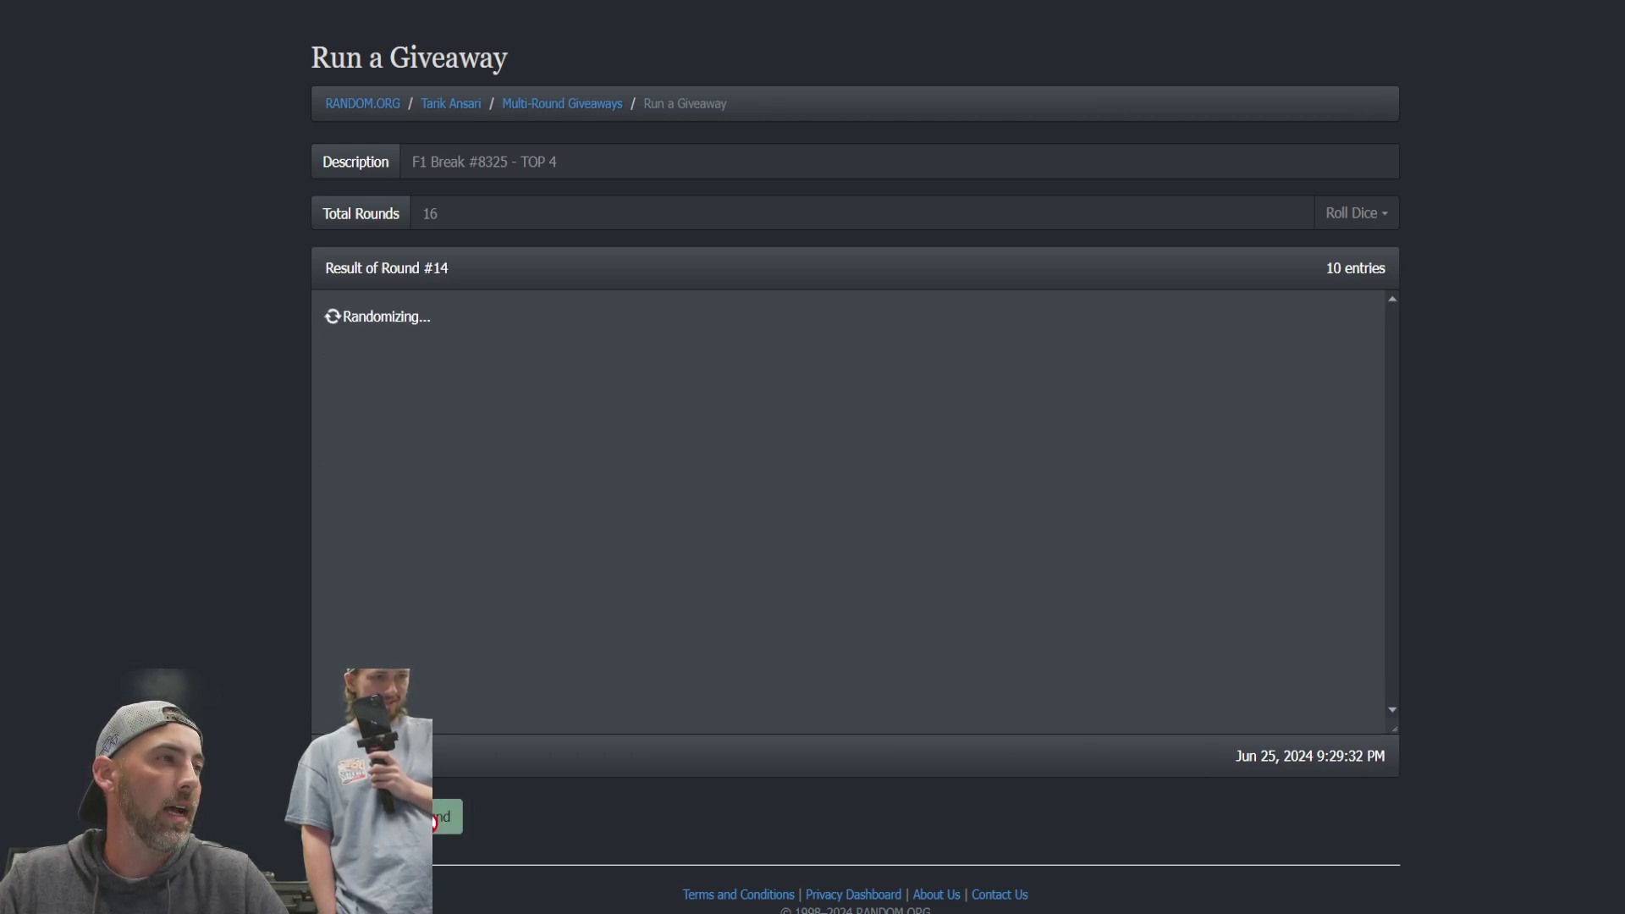
left_click(442, 819)
Select Round #16 result lines 1–4, led by Milwaukee Brewers and Atlanta Braves.
left_click_drag(317, 309, 490, 359)
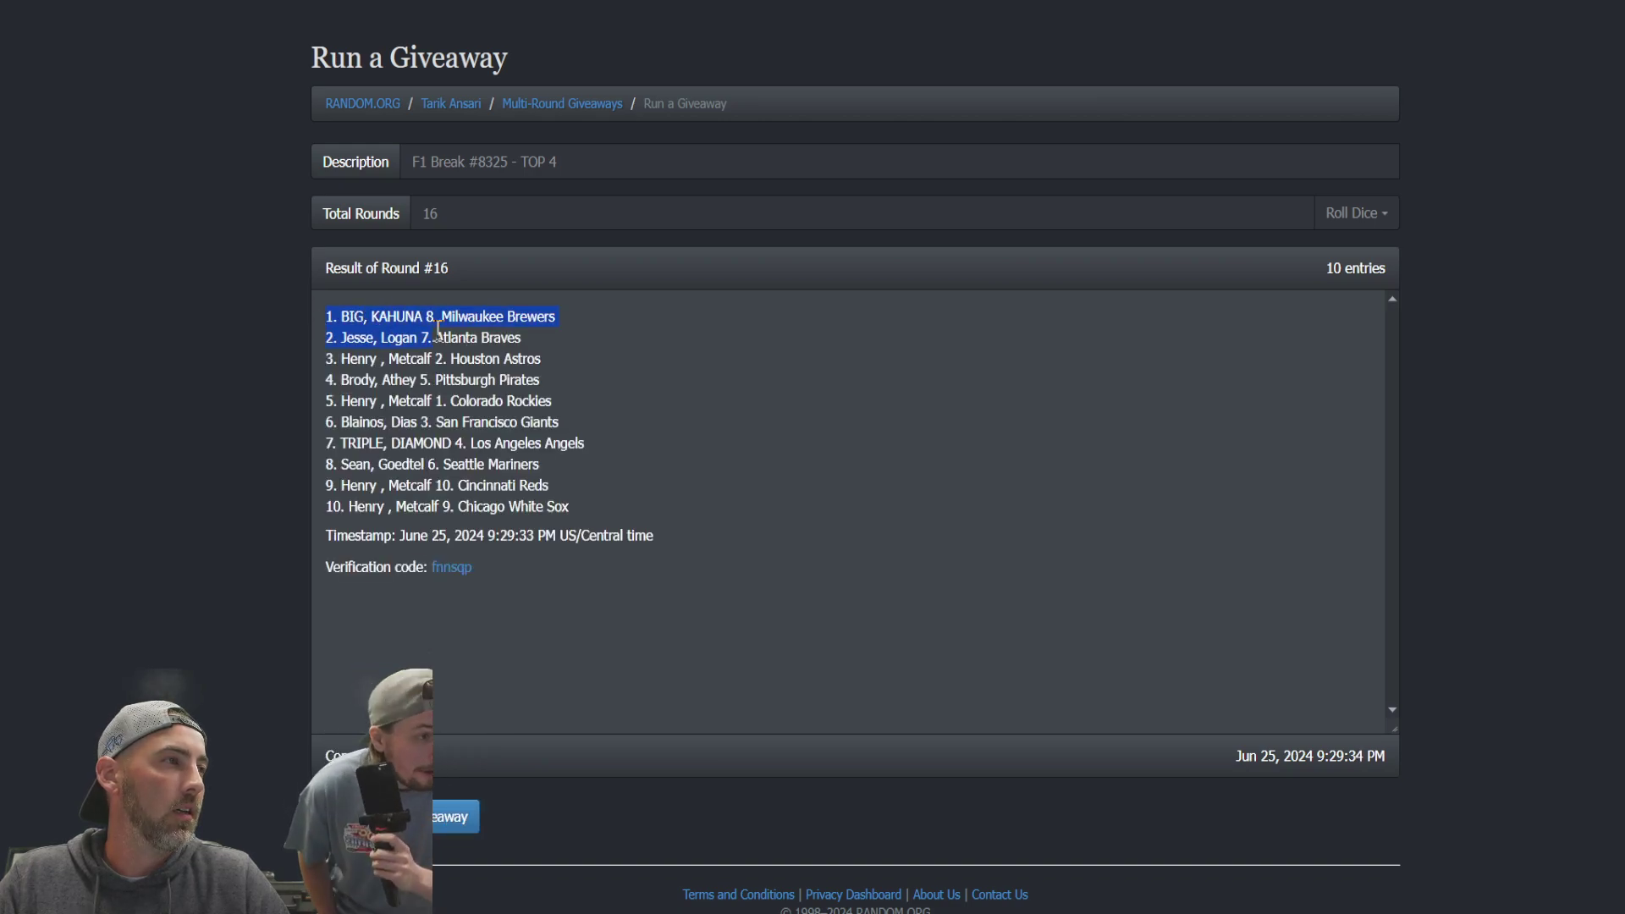